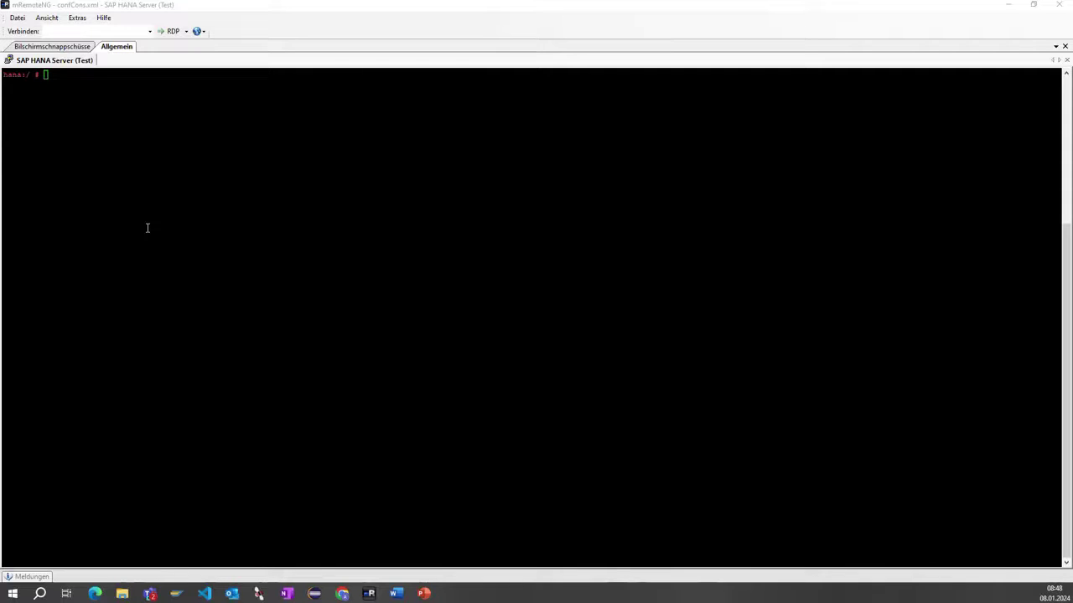
Confirm with hostname that the server is hana, then place an InPrivate Edge window over the terminal.
click(69, 88)
text(hostname)
key(Return)
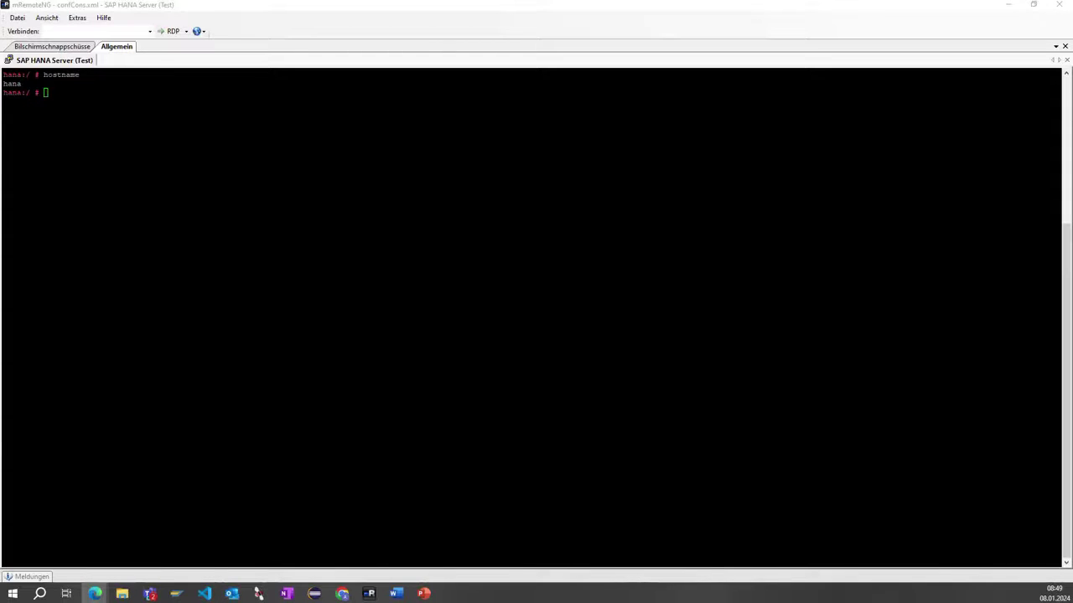
click(95, 594)
drag(261, 90, 521, 65)
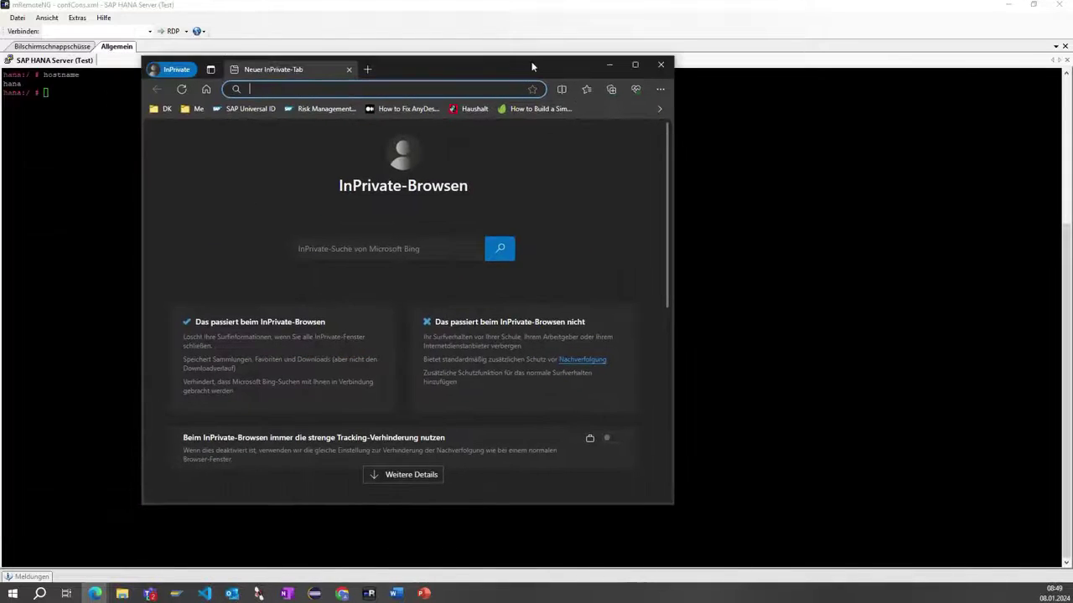
Maximize Edge and search for 'sap hana express edition'.
click(634, 65)
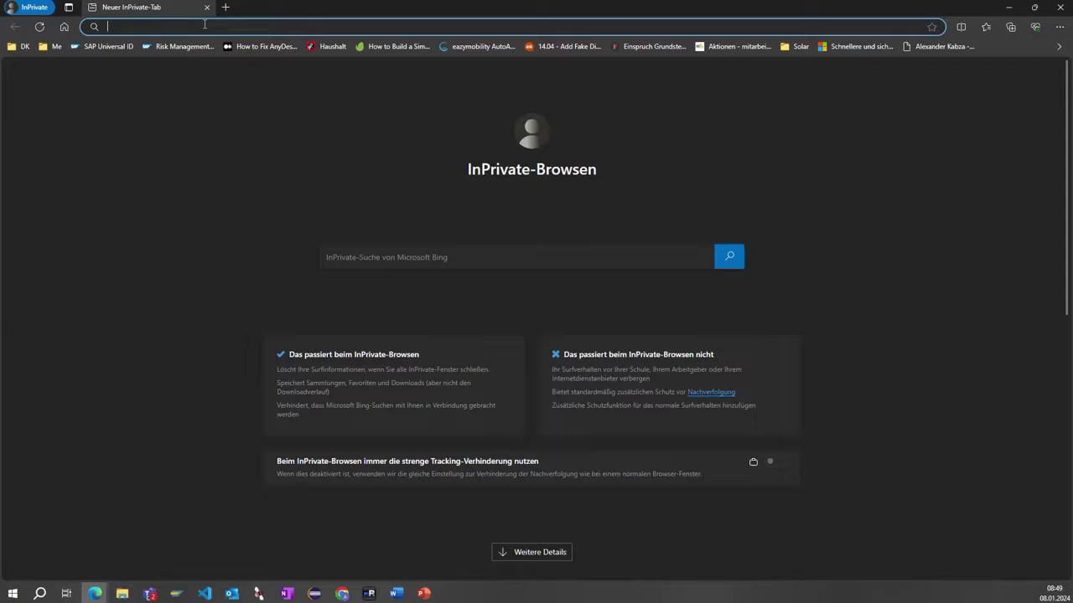
text(sap)
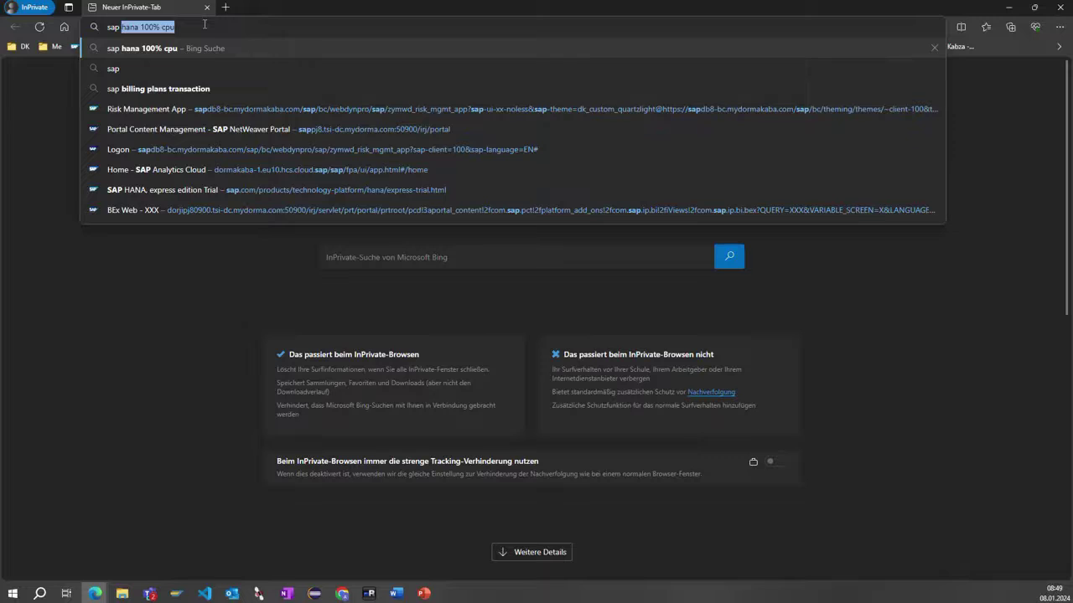
text( hana)
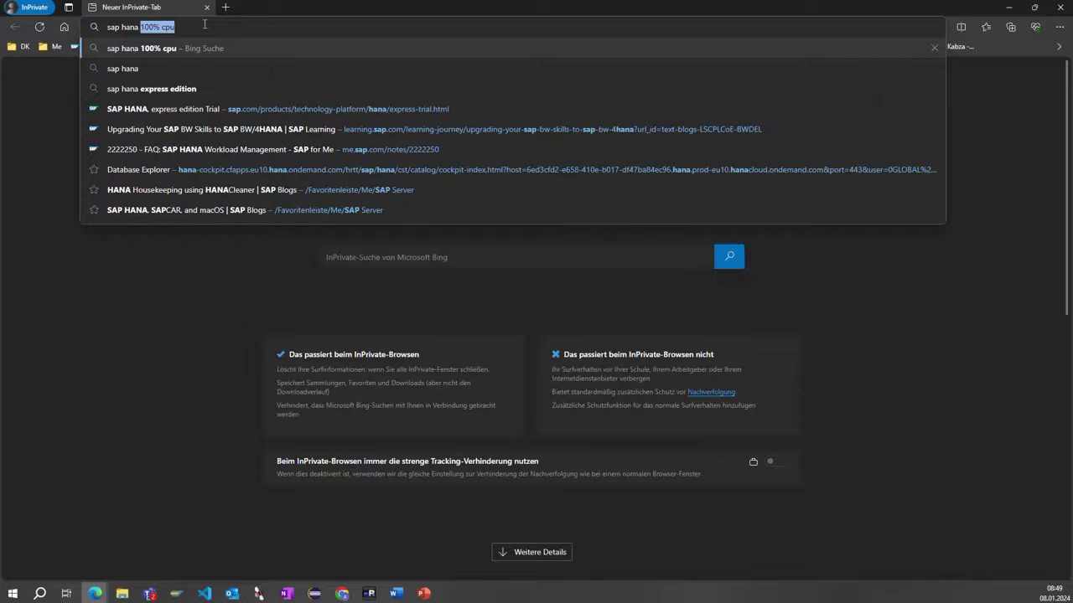
text( express edition)
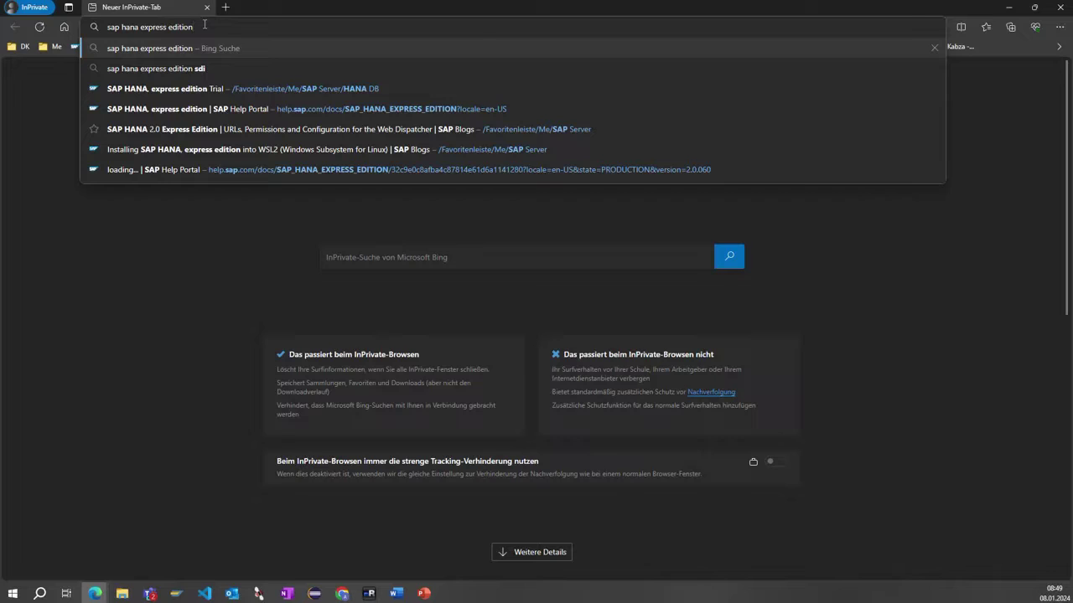
key(Return)
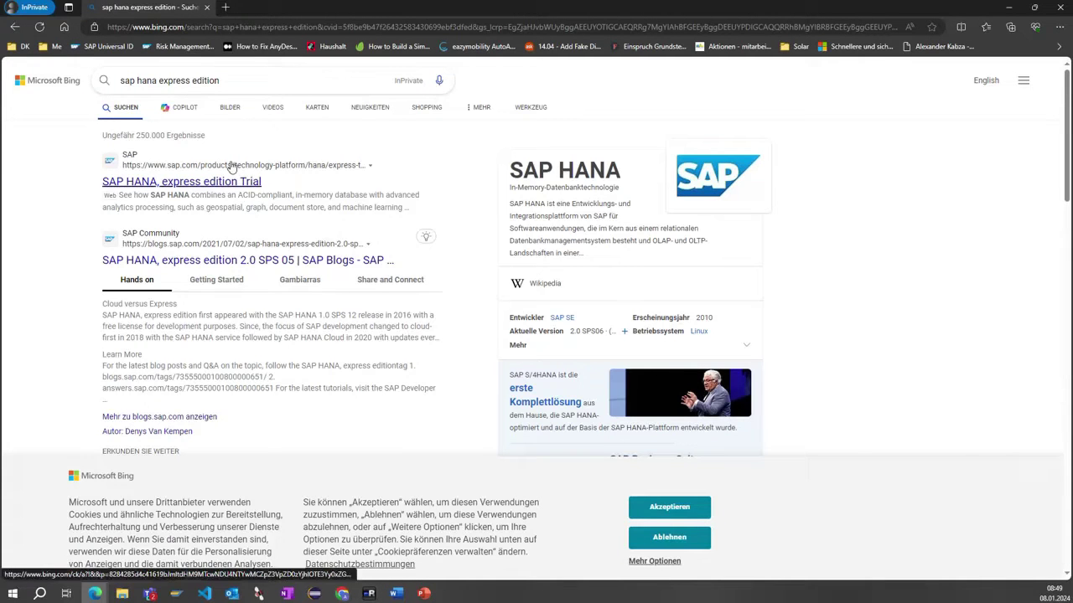
Open the SAP HANA express edition Trial result, dismiss the cookie banner, and start the free trial.
click(148, 186)
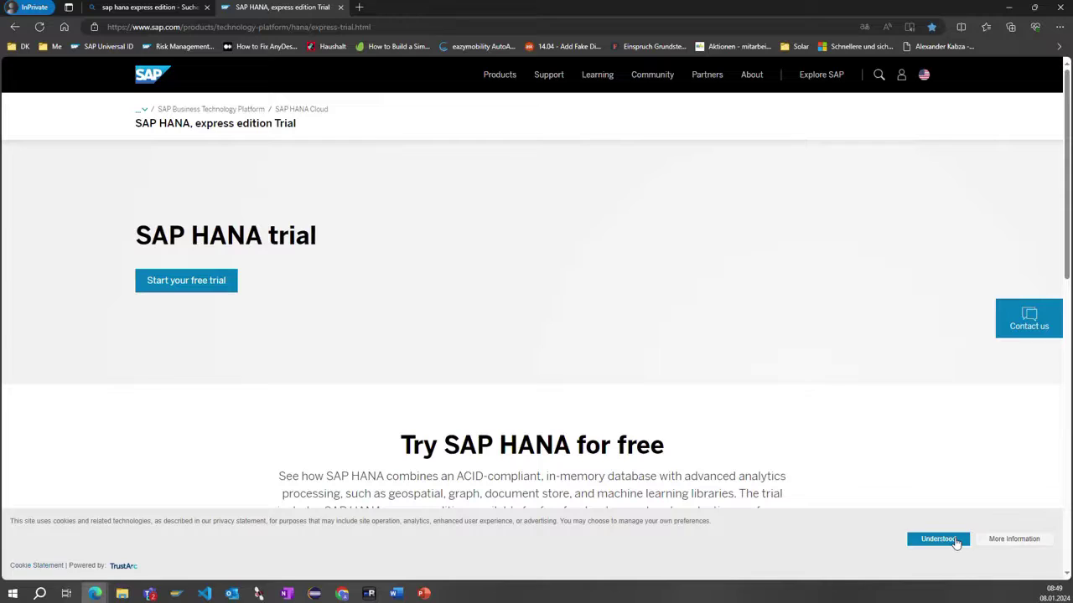
click(938, 539)
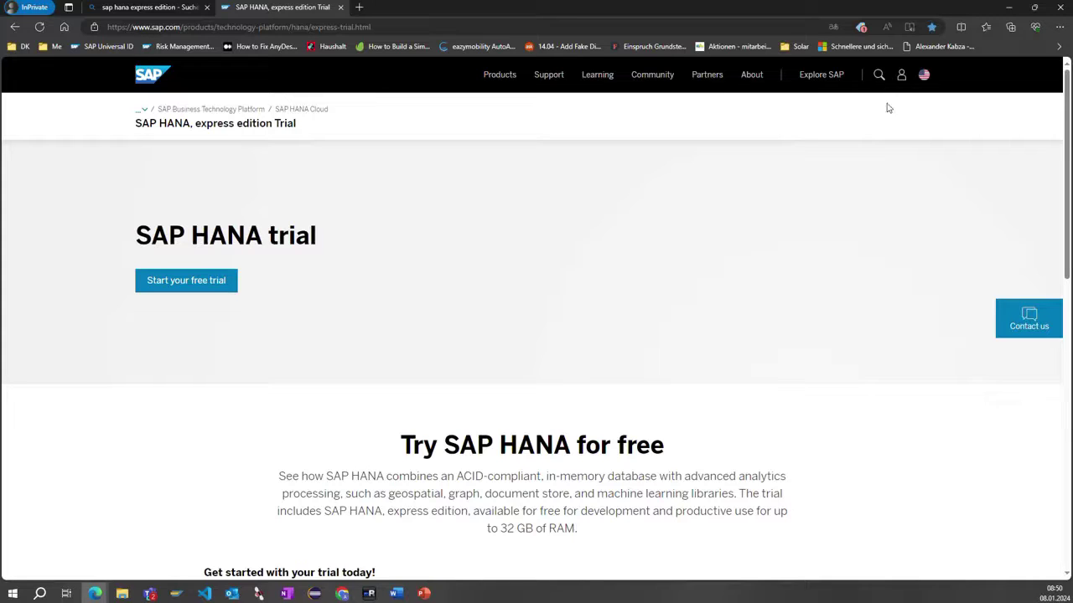
click(188, 286)
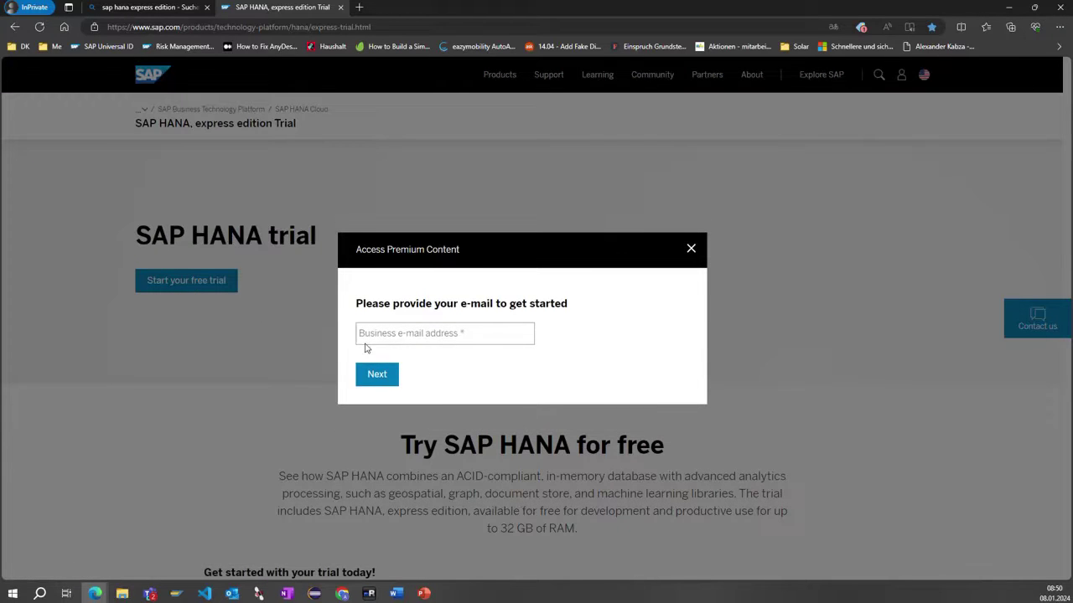
Submit a test business e-mail address for the trial, then switch to the regular Edge window.
click(439, 336)
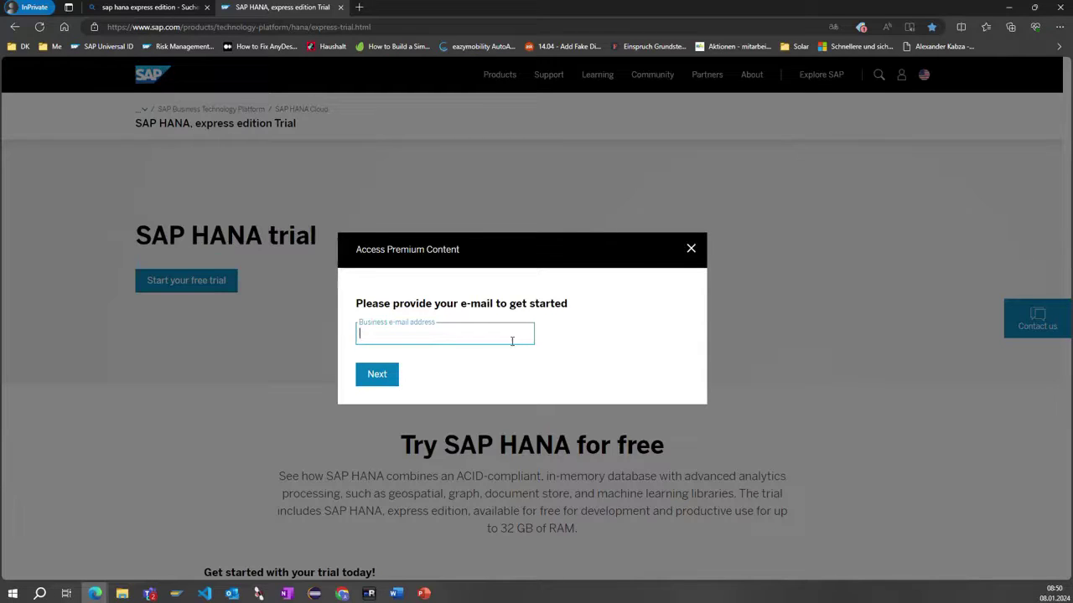
text(tex)
key(BackSpace)
text(st@test.com)
click(389, 379)
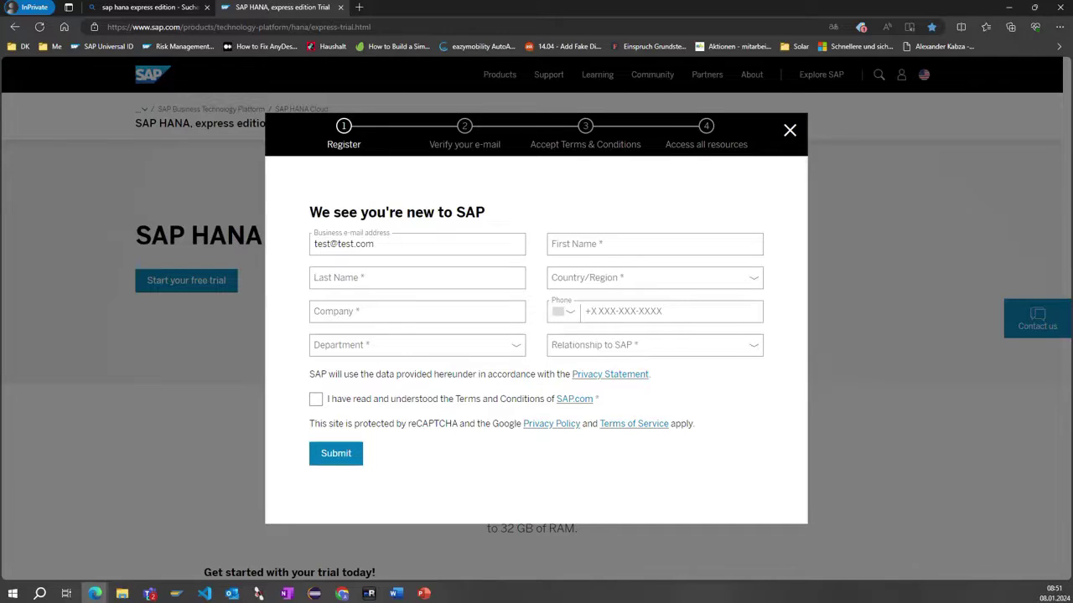
key(alt+Tab)
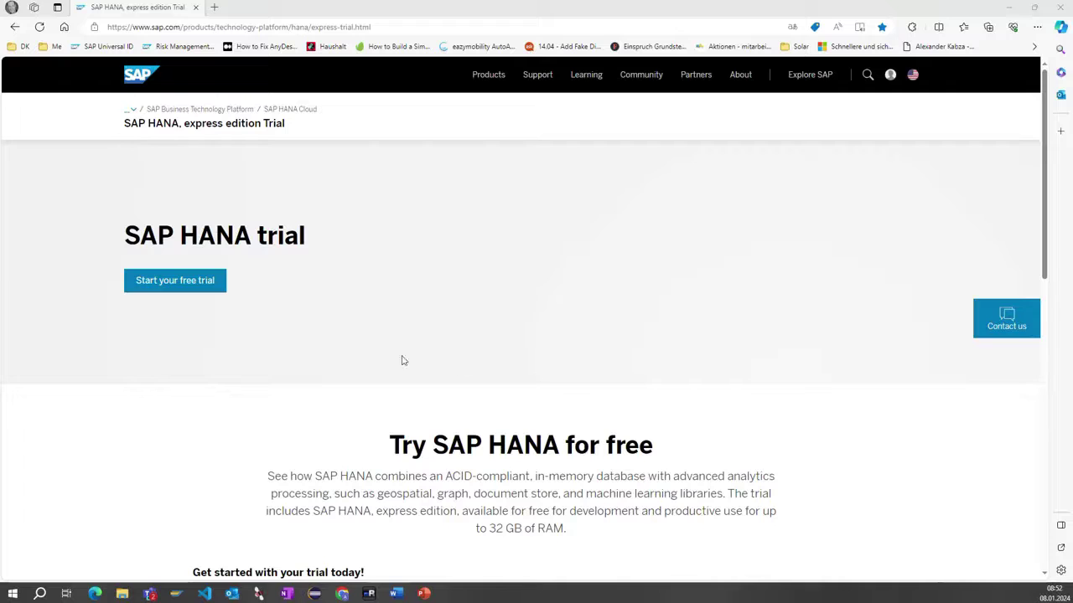
Accept the Terms & Conditions for the HANA Express download, then return to the mRemoteNG terminal.
click(170, 287)
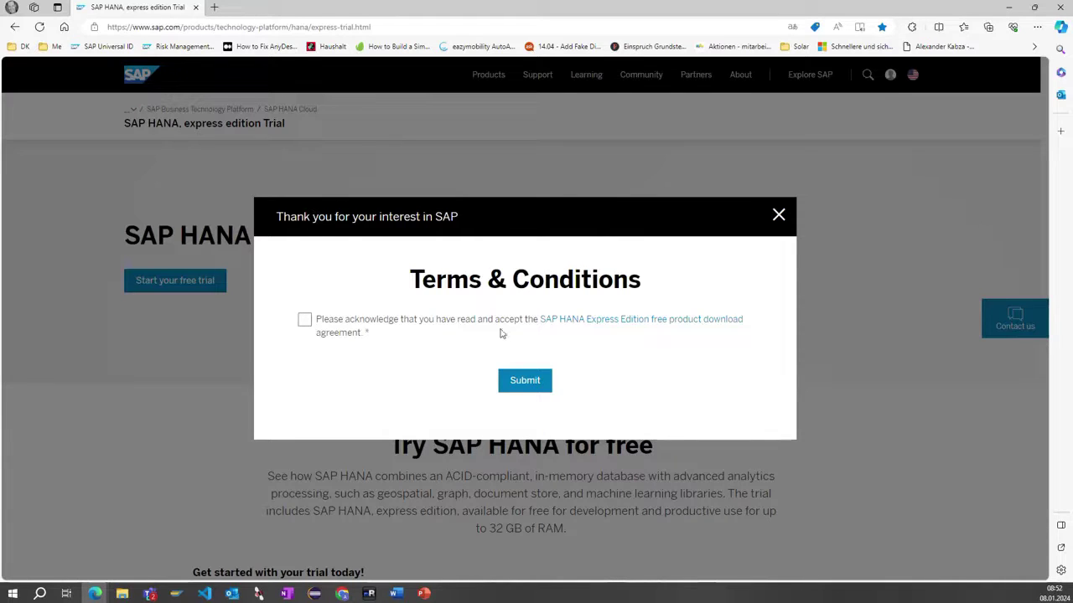
click(305, 323)
click(536, 390)
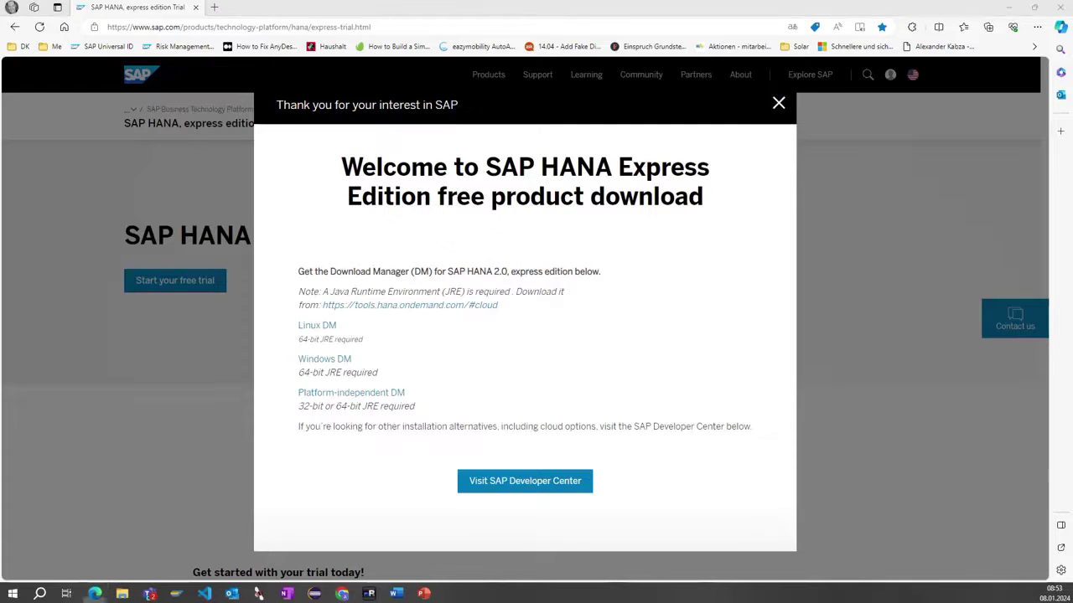
click(371, 594)
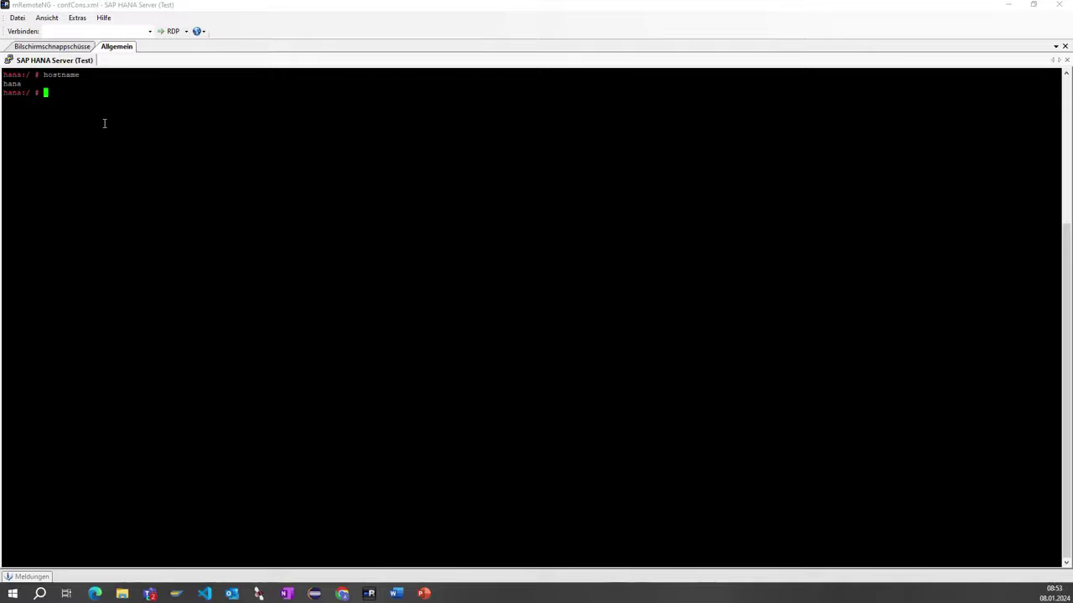
Navigate with cd and dir into the home directory's Downloads folder, listing the .rpm file.
text(dir)
key(Return)
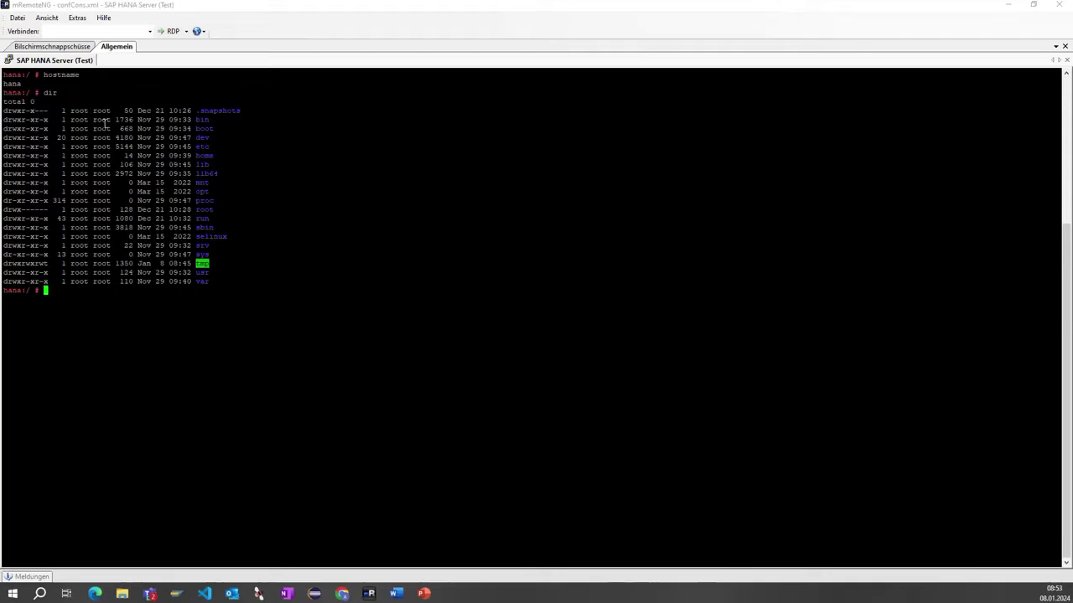
text(cd /home/schmitt)
key(Return)
text(dir)
key(Return)
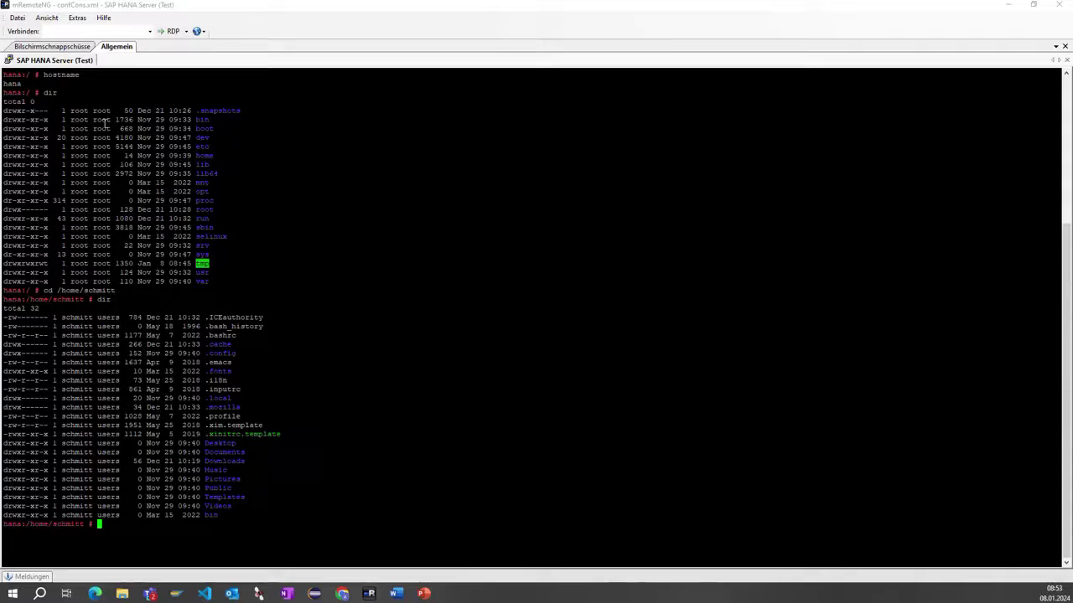
text(cd Downloads)
key(Return)
text(dir)
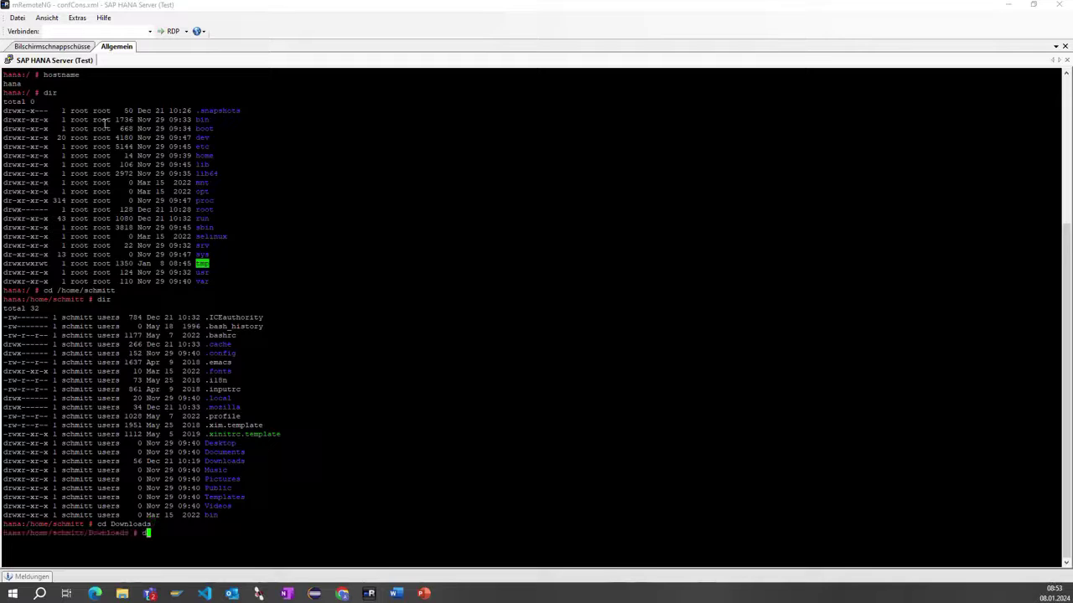
key(Return)
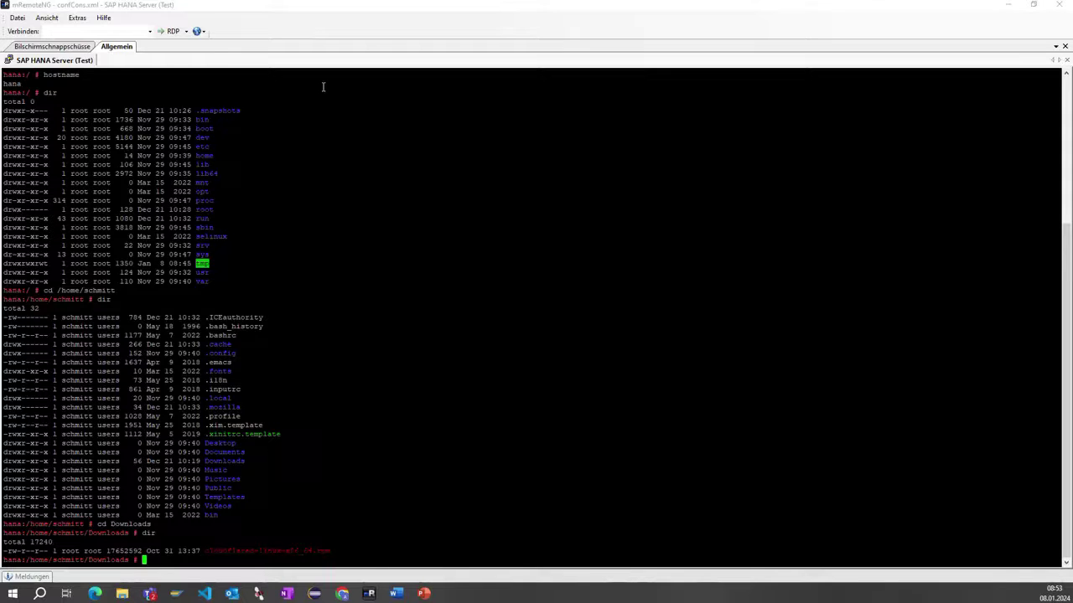
mouse_move(343, 593)
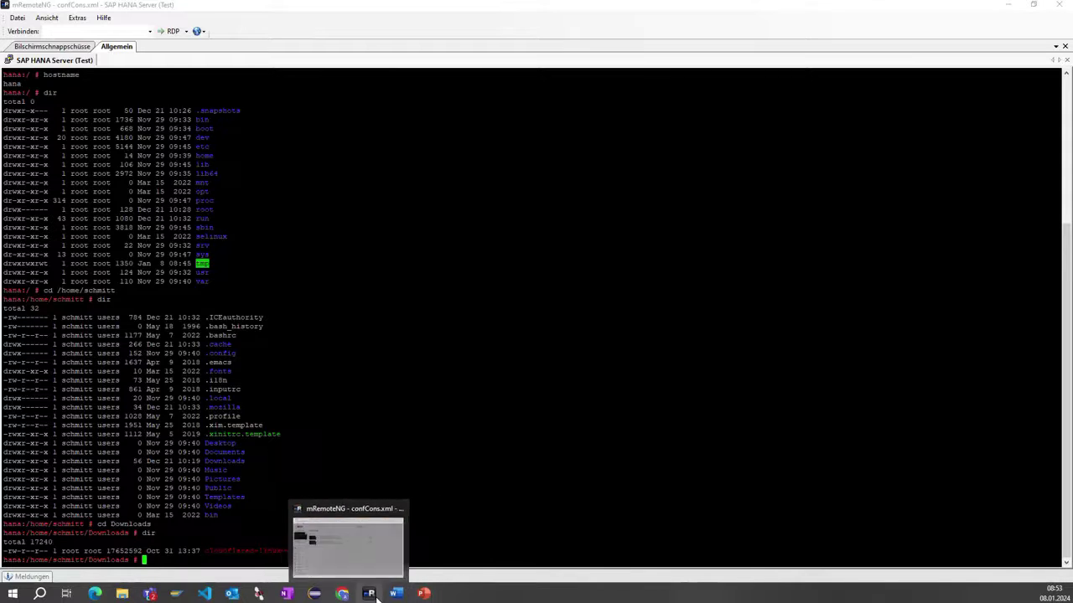
Copy the Platform-independent DM link from the SAP download page and return to the terminal.
mouse_move(94, 593)
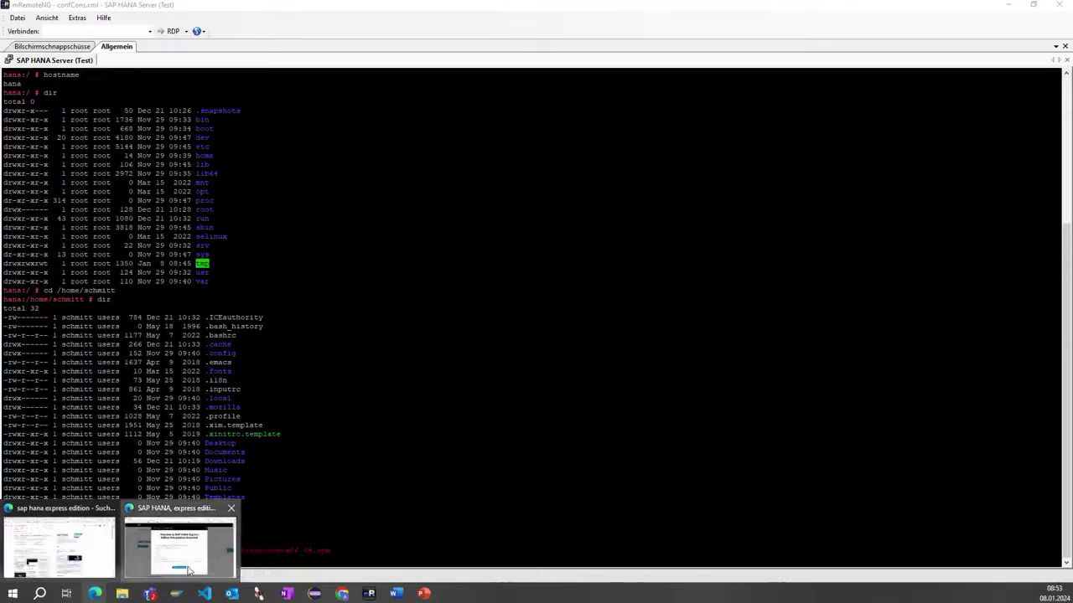
click(188, 570)
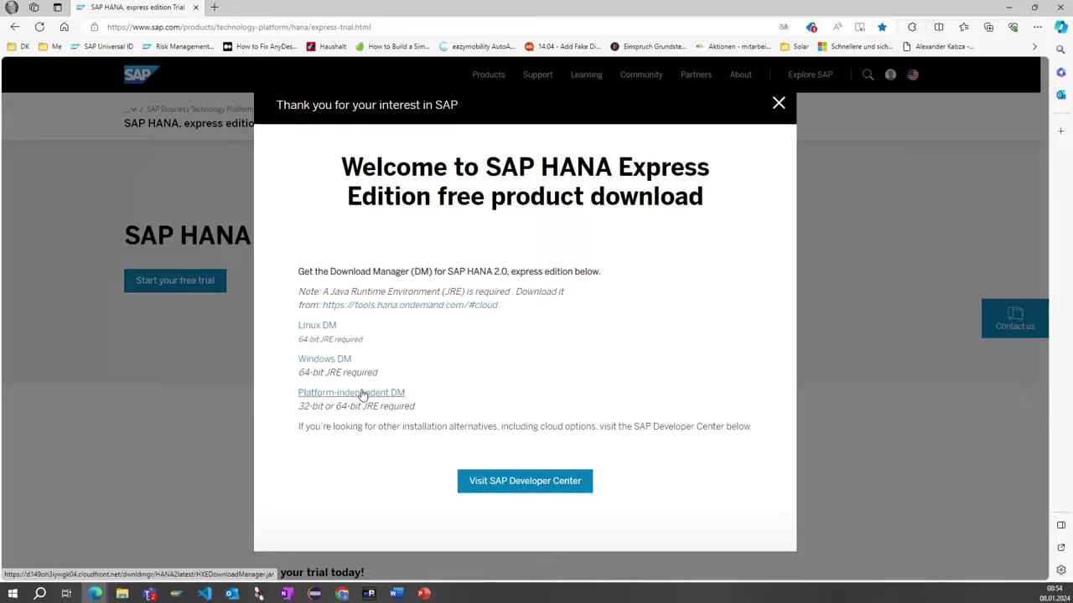
right_click(363, 396)
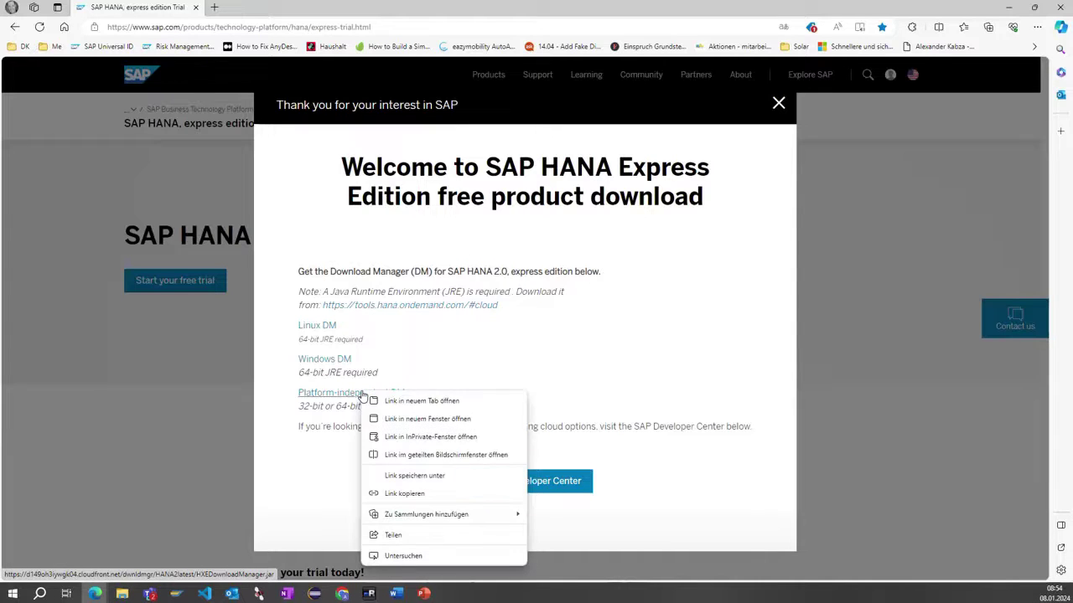
click(412, 495)
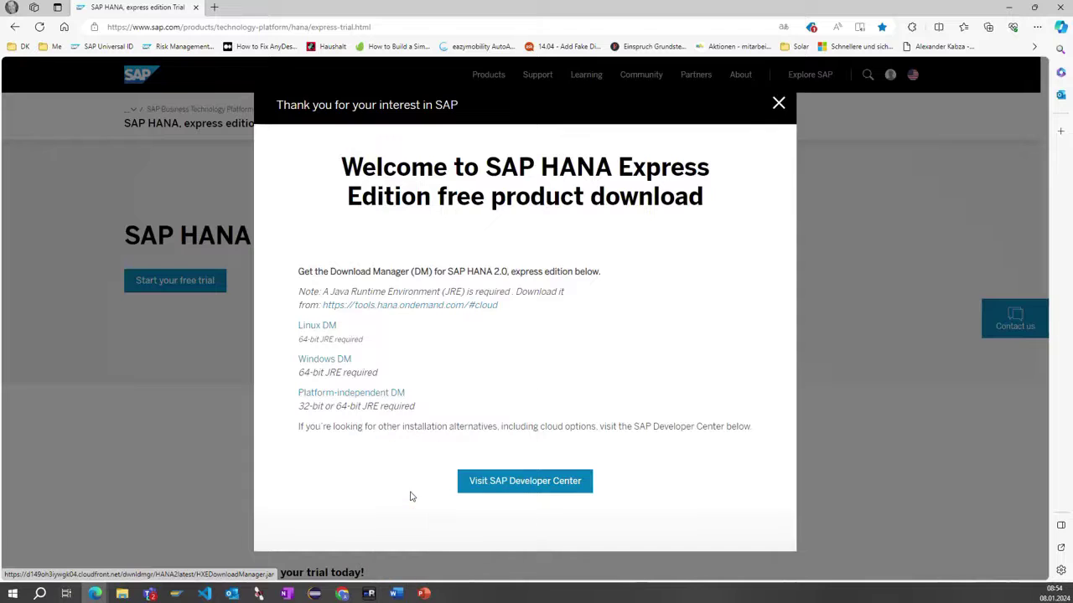
click(369, 593)
click(370, 594)
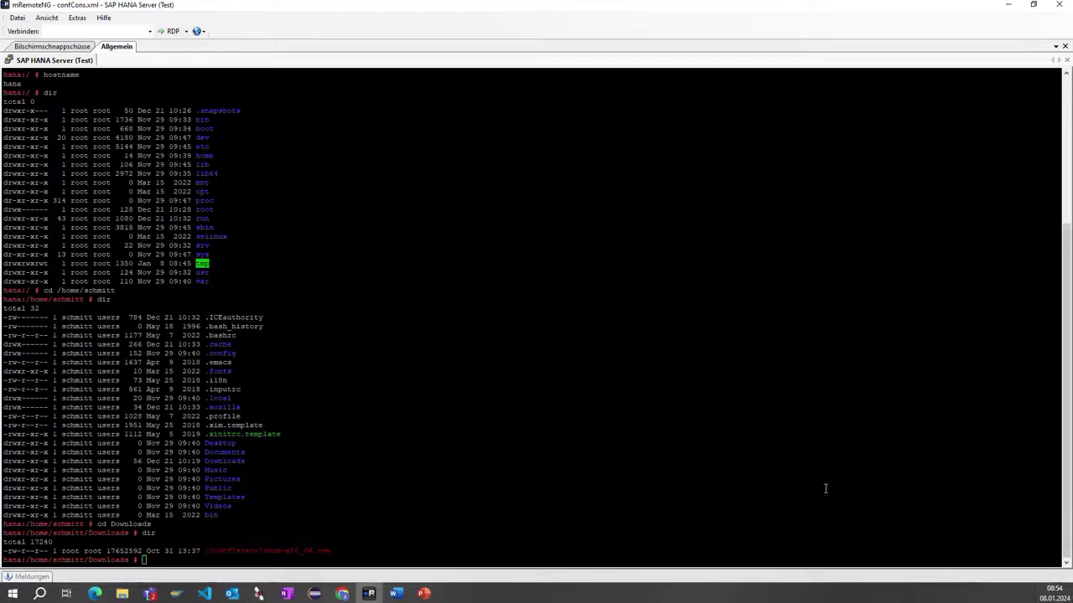
Run wget with the pasted link to download HXEDownloadManager.jar into Downloads.
click(597, 526)
text(wget)
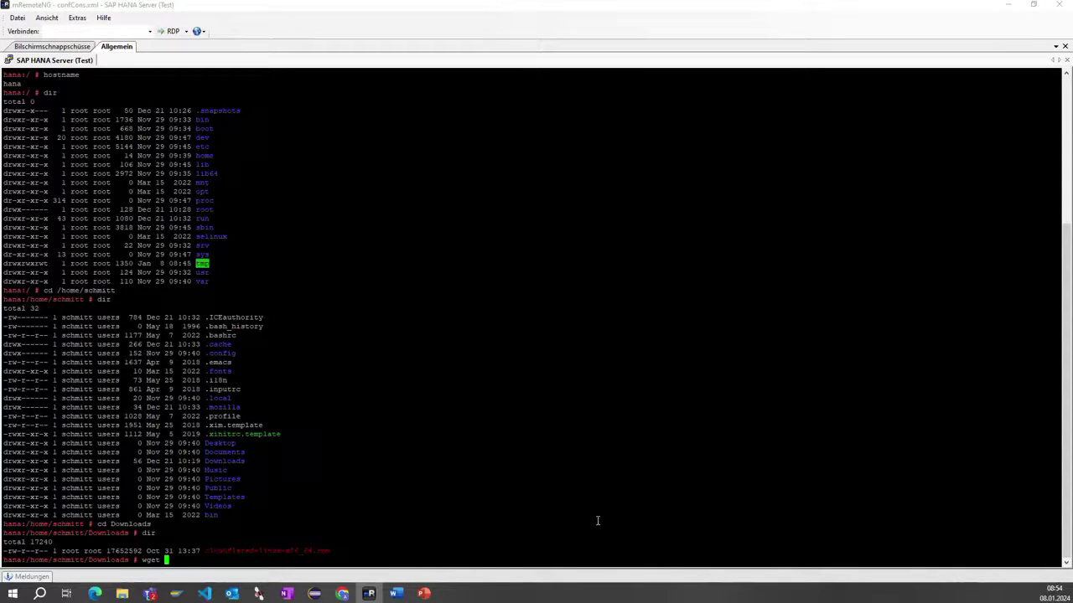
right_click(346, 507)
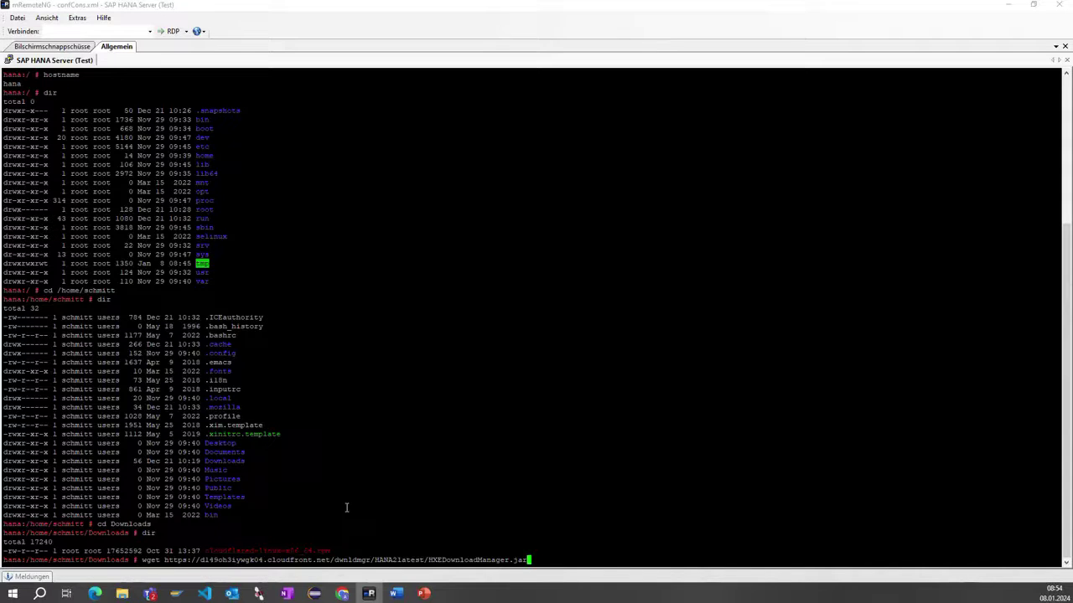
key(Return)
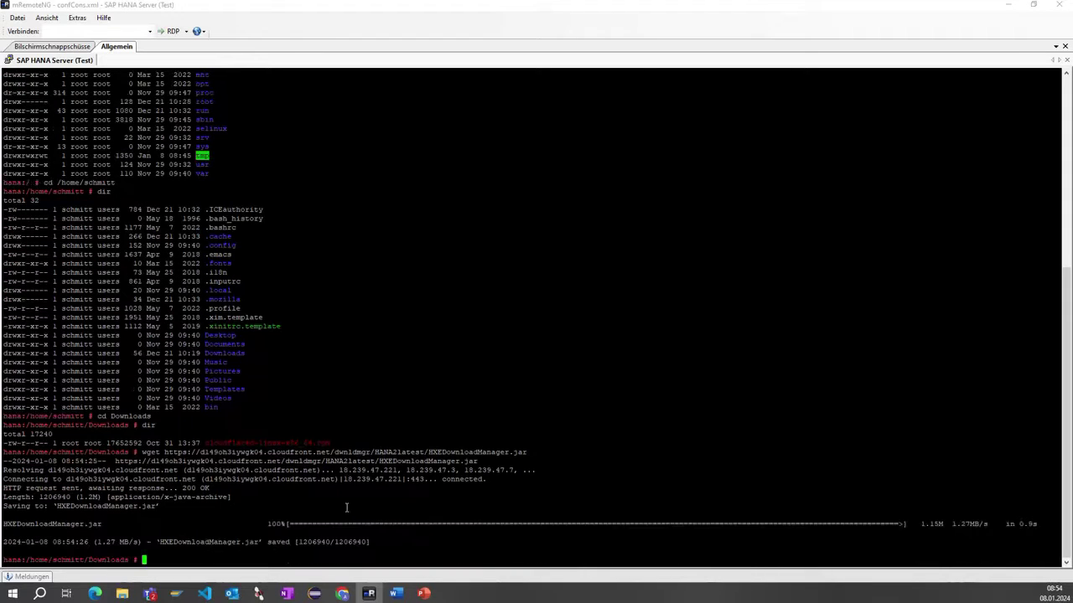
List Downloads to confirm HXEDownloadManager.jar, then paste the java -jar HXEDownloadManager.jar command.
text(dir)
key(Return)
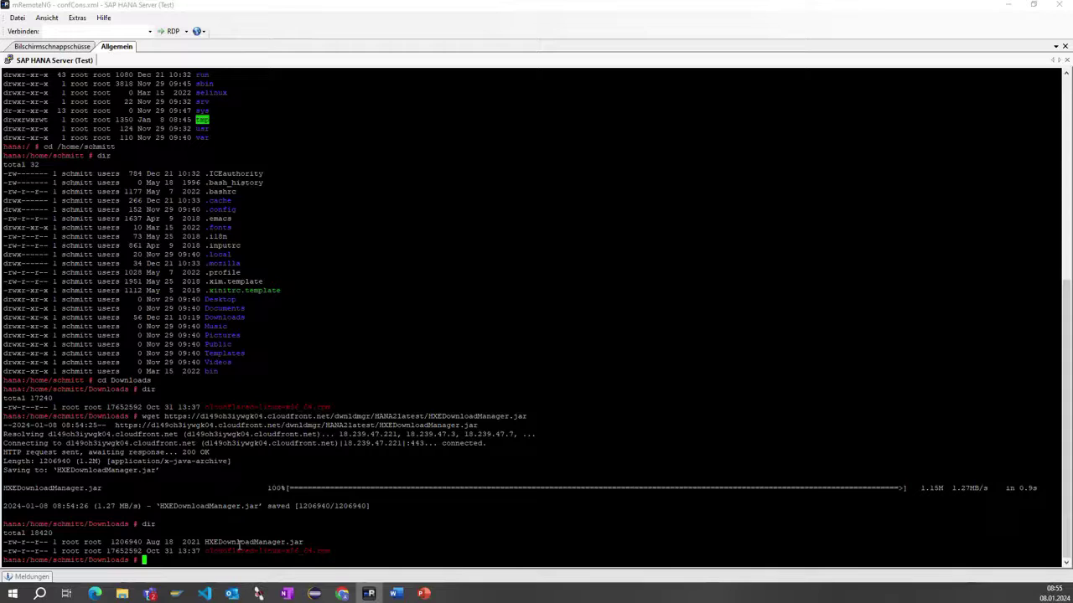
right_click(239, 545)
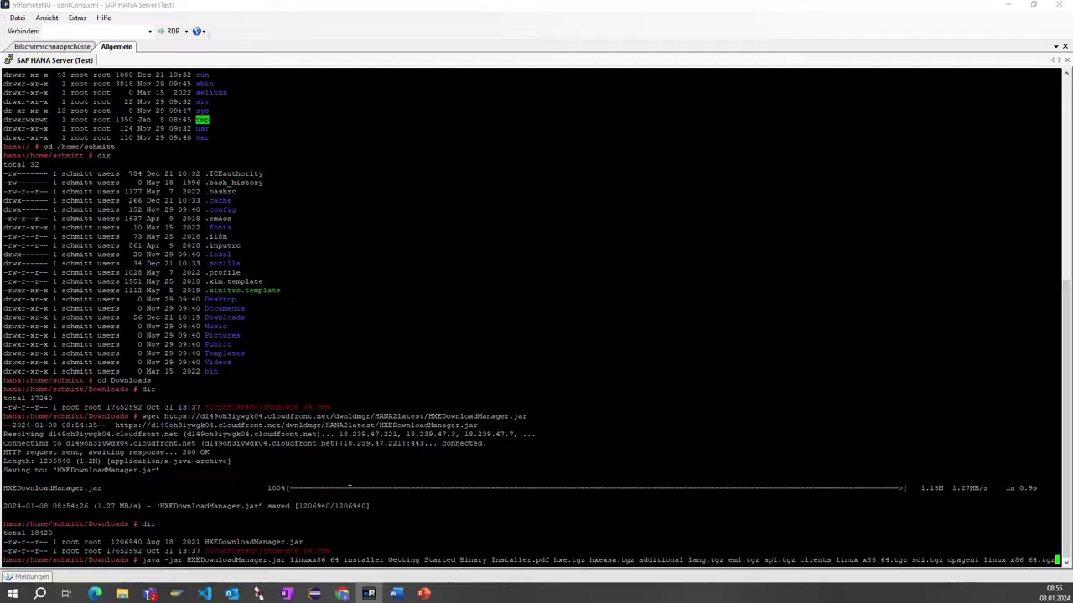
Run the download manager, then rerun it without the Getting_Started_Binary_Installer.pdf package.
key(Return)
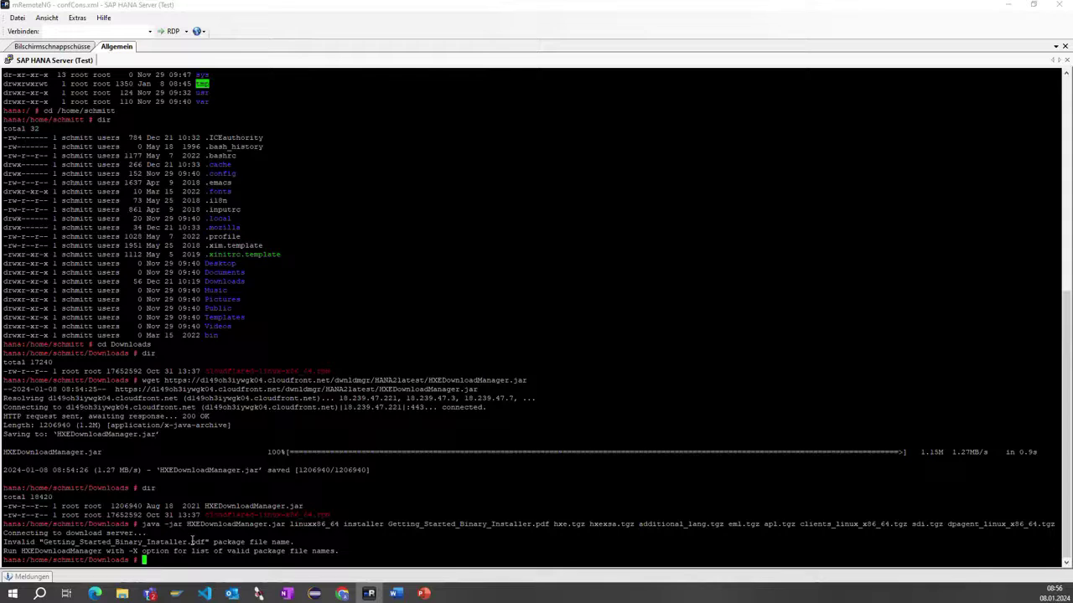
key(Up)
key(Left)
key(Left)
key(Left)
key(Left)
key(Left)
key(Left)
key(Left)
key(Left)
key(Left)
key(Left)
key(Left)
key(Left)
key(Left)
key(Left)
key(Left)
key(Left)
key(Left)
key(Left)
key(Left)
key(Left)
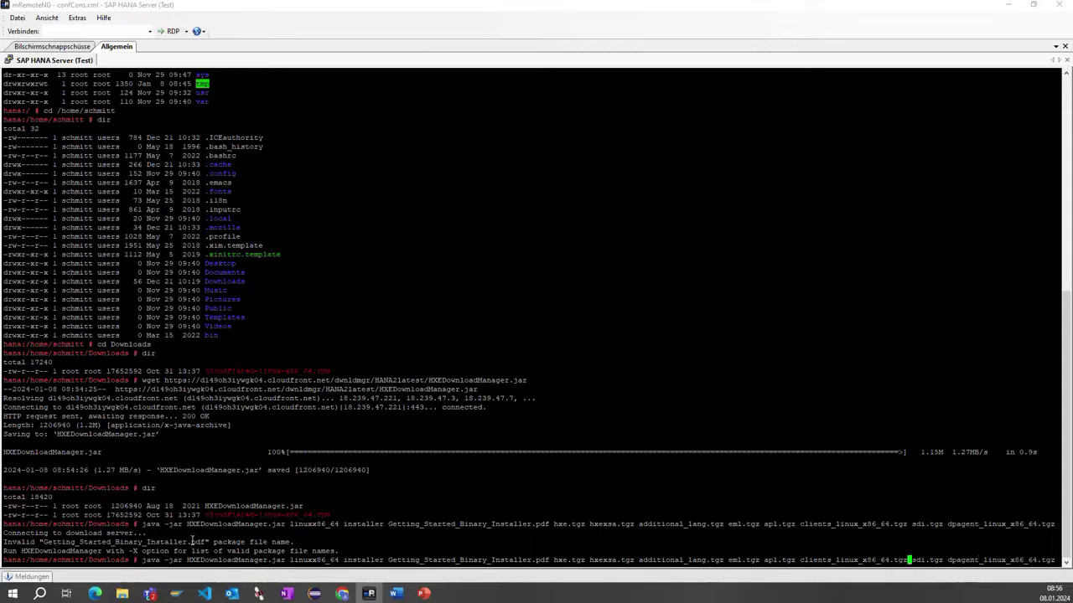
key(Left)
key(Left)
key(Left)
key(Left)
key(Left)
key(Left)
key(Left)
key(Left)
key(Left)
key(Left)
key(Left)
key(Left)
key(Left)
key(Left)
key(Left)
key(Left)
key(Left)
key(Left)
key(Left)
key(Left)
key(Left)
key(Left)
key(Left)
key(Left)
key(Left)
key(Left)
key(Left)
key(Left)
key(Left)
key(Left)
key(Left)
key(Left)
key(Left)
key(Left)
key(Left)
key(Left)
key(Left)
key(Left)
key(Left)
key(BackSpace)
key(BackSpace)
key(BackSpace)
key(BackSpace)
key(BackSpace)
key(BackSpace)
key(BackSpace)
key(BackSpace)
key(BackSpace)
key(BackSpace)
key(BackSpace)
key(BackSpace)
key(BackSpace)
key(BackSpace)
key(BackSpace)
key(BackSpace)
key(BackSpace)
key(BackSpace)
key(BackSpace)
key(BackSpace)
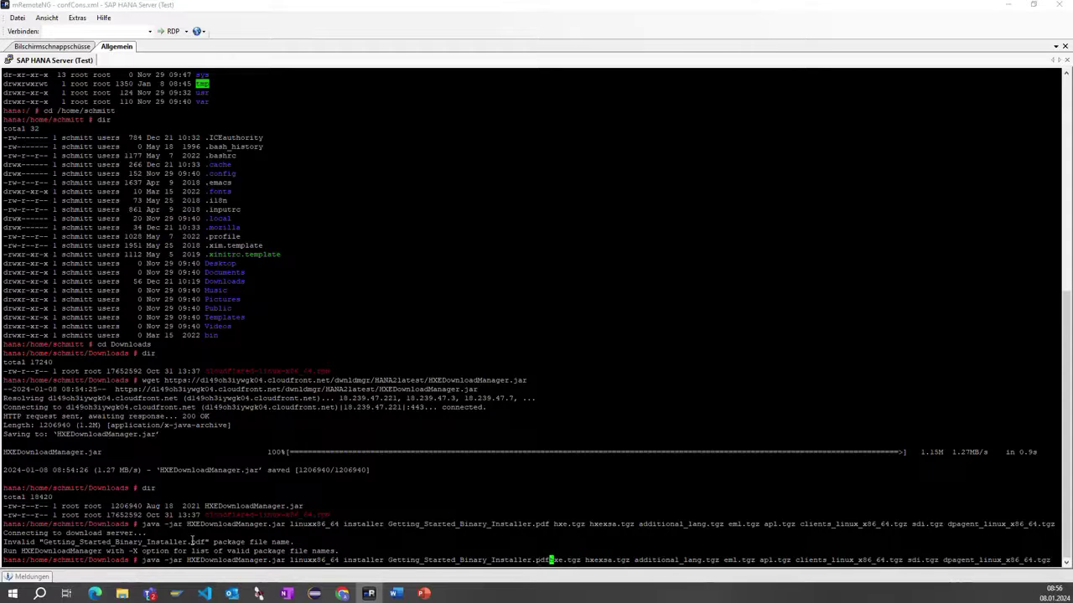
key(BackSpace)
key(BackSpace)
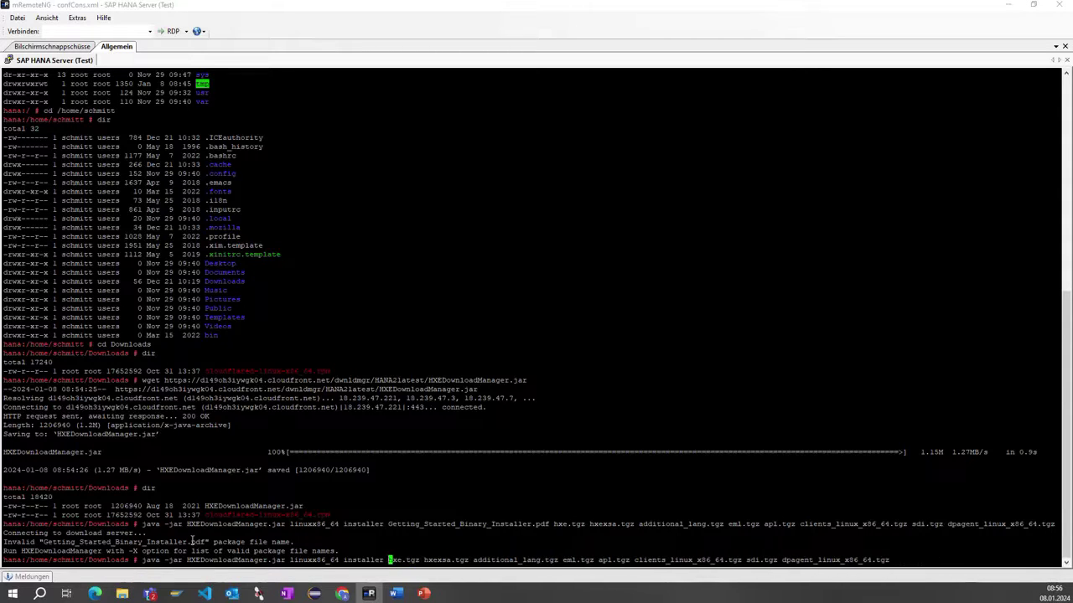
key(Return)
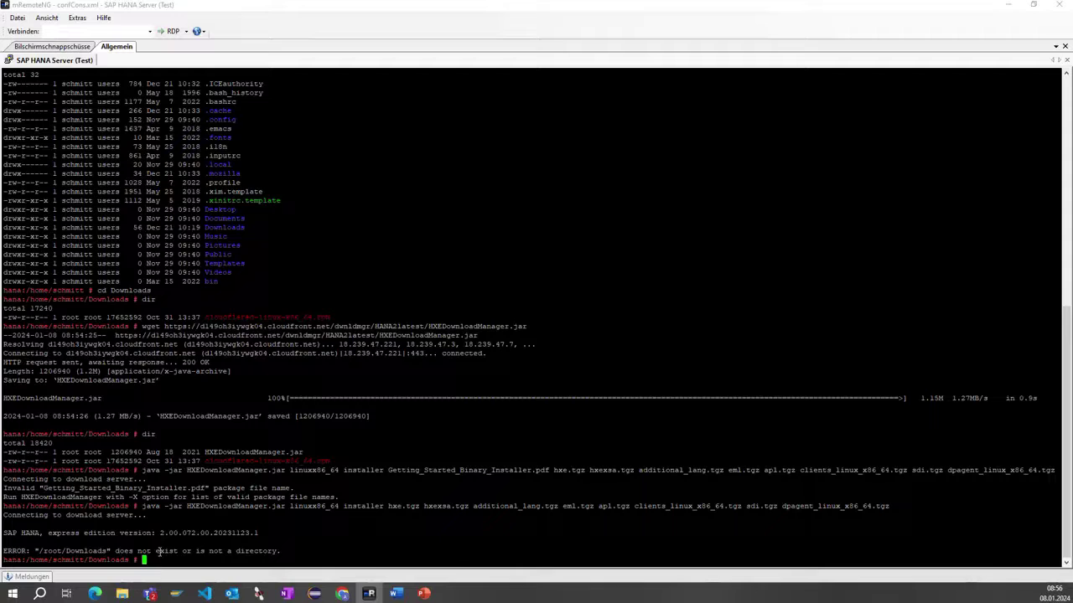
Inspect /root for a Downloads folder, then cd back to the home directory's Downloads folder.
text(cd /root)
key(Return)
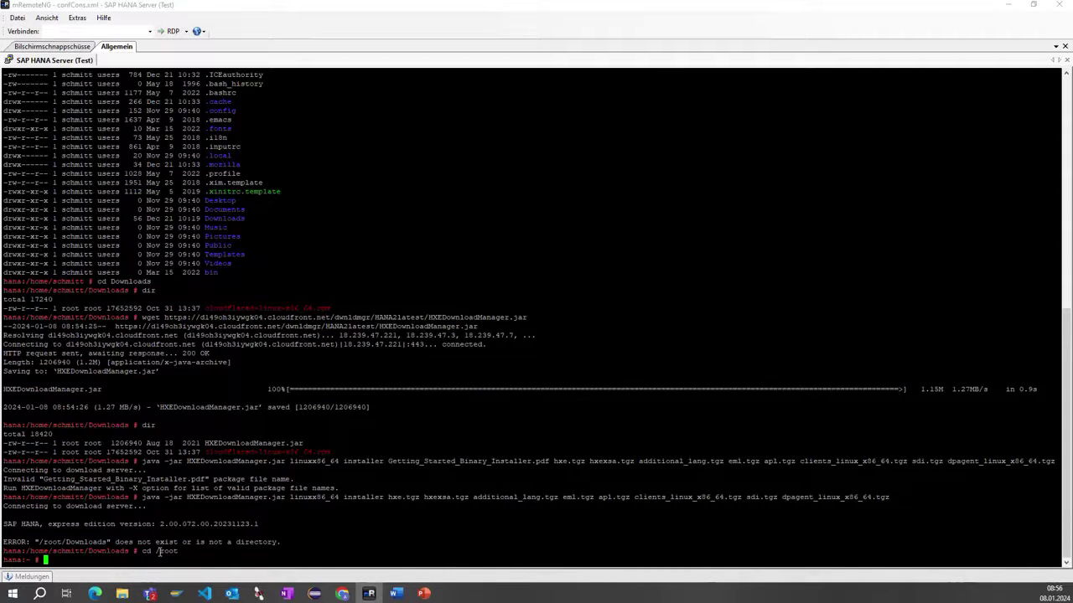
text(c)
text(ir)
key(Return)
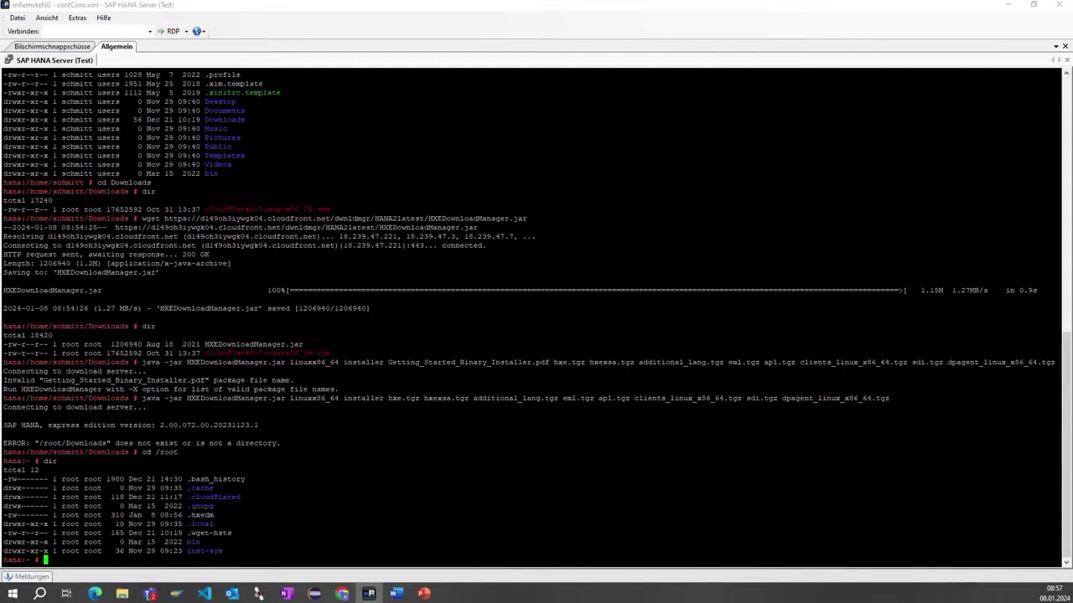
click(230, 447)
text(cd /home/schmitt/Downloads)
key(Return)
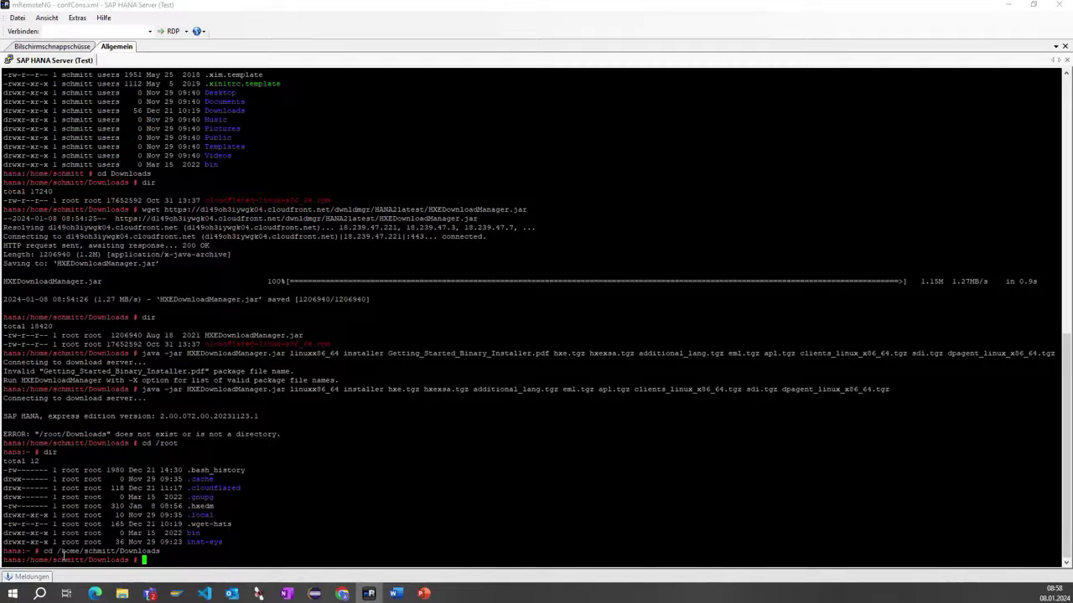
Rerun the HXEDownloadManager java command with -d /home/schmitt/Downloads to download all HANA packages there.
key(Up)
key(Up)
key(Up)
key(Up)
key(ctrl+Left)
key(ctrl+Left)
key(ctrl+Left)
key(ctrl+Left)
key(ctrl+Left)
key(ctrl+Left)
key(ctrl+Left)
key(ctrl+Left)
key(ctrl+Left)
key(ctrl+Left)
key(ctrl+Left)
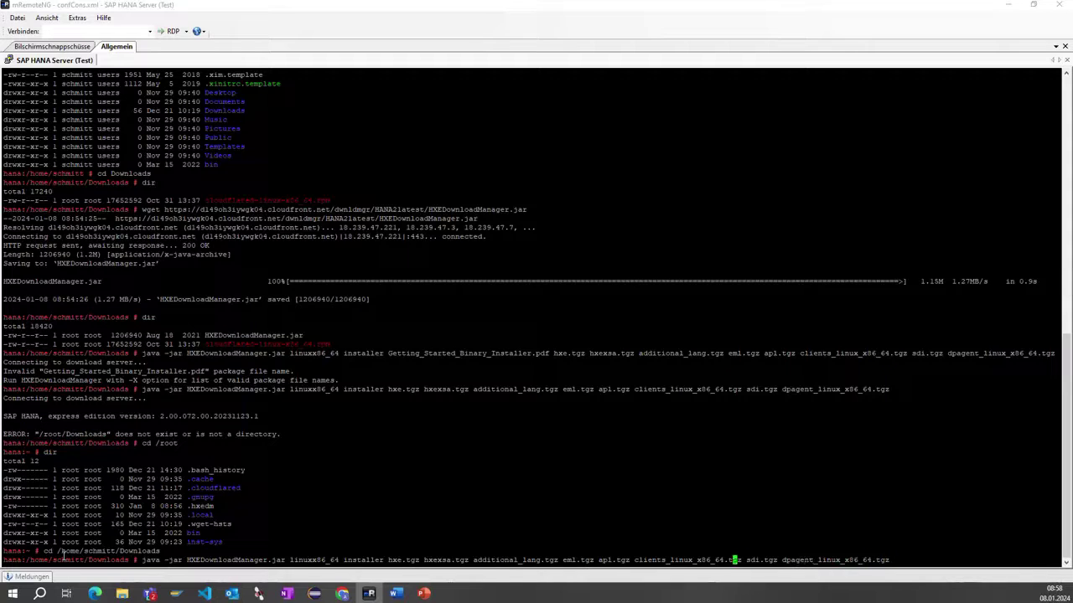
key(ctrl+Left)
key(ctrl+Left)
key(ctrl+Left)
key(ctrl+Left)
key(ctrl+Left)
key(ctrl+Left)
key(ctrl+Left)
key(ctrl+Left)
key(ctrl+Left)
key(ctrl+Left)
key(ctrl+Left)
text(-)
text(-)
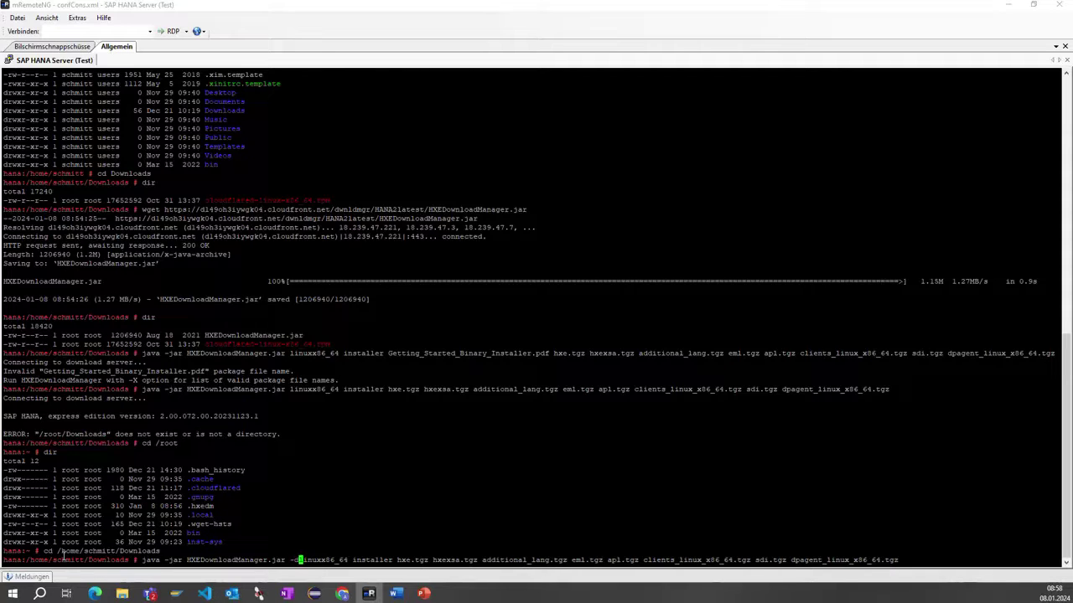
text( /home/sc)
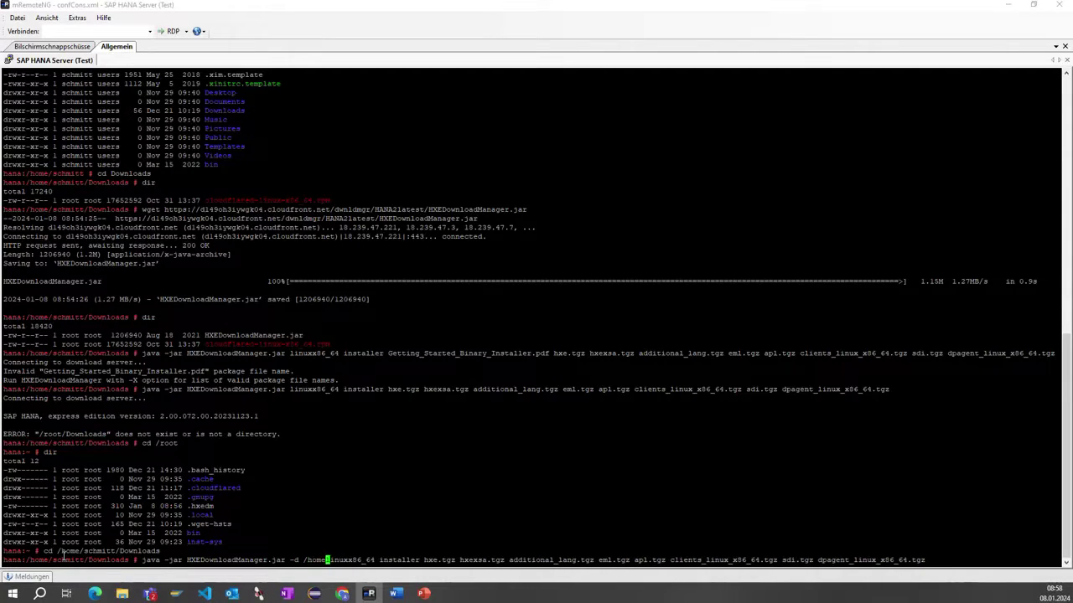
text(hmitt/Dow)
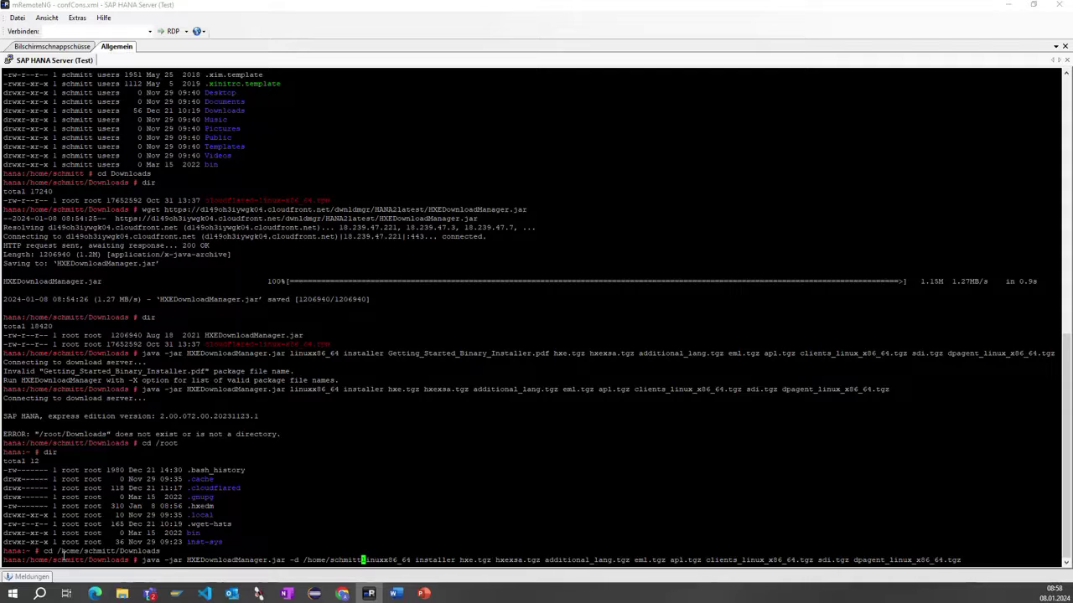
text(n)
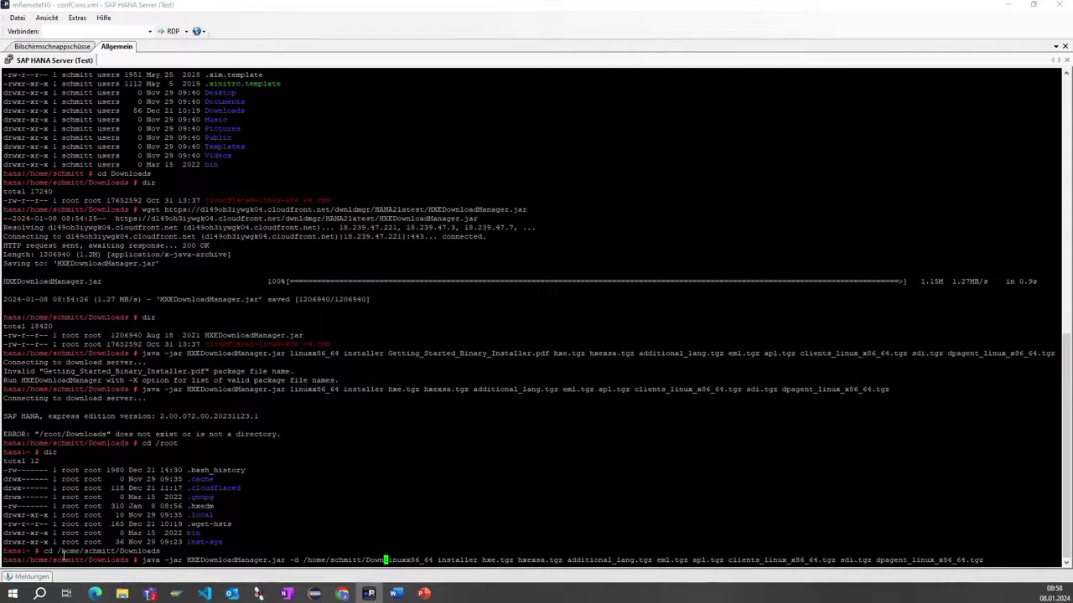
text(loads)
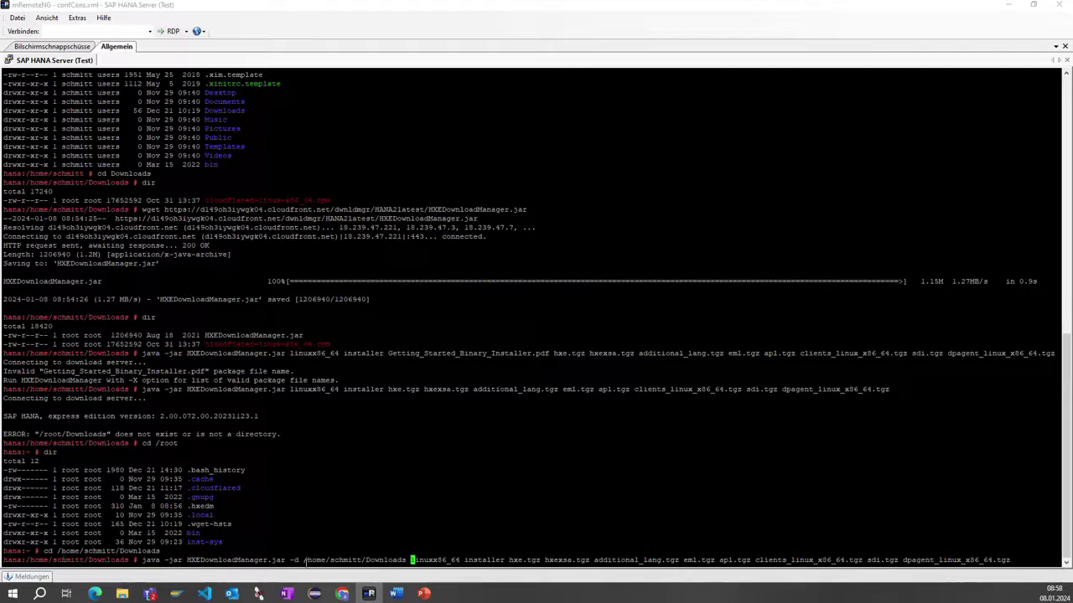
key(Return)
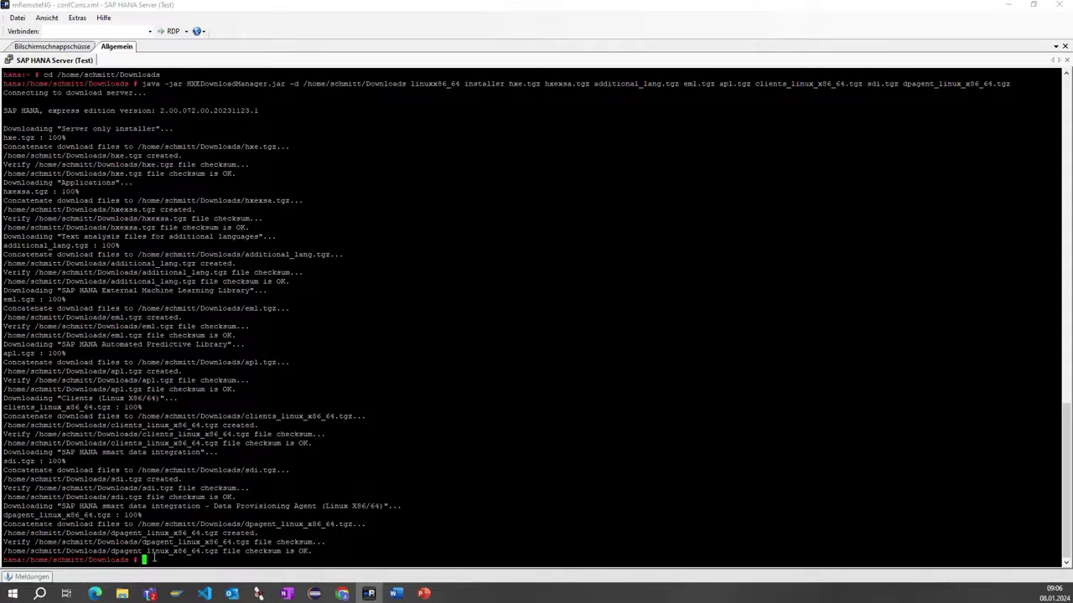
Run nano extraction.sh, correcting the typos in the file name, to start a new script file.
text(nano)
text(extraction.)
key(BackSpace)
key(BackSpace)
key(BackSpace)
key(BackSpace)
key(BackSpace)
key(BackSpace)
key(BackSpace)
key(BackSpace)
key(BackSpace)
key(BackSpace)
key(BackSpace)
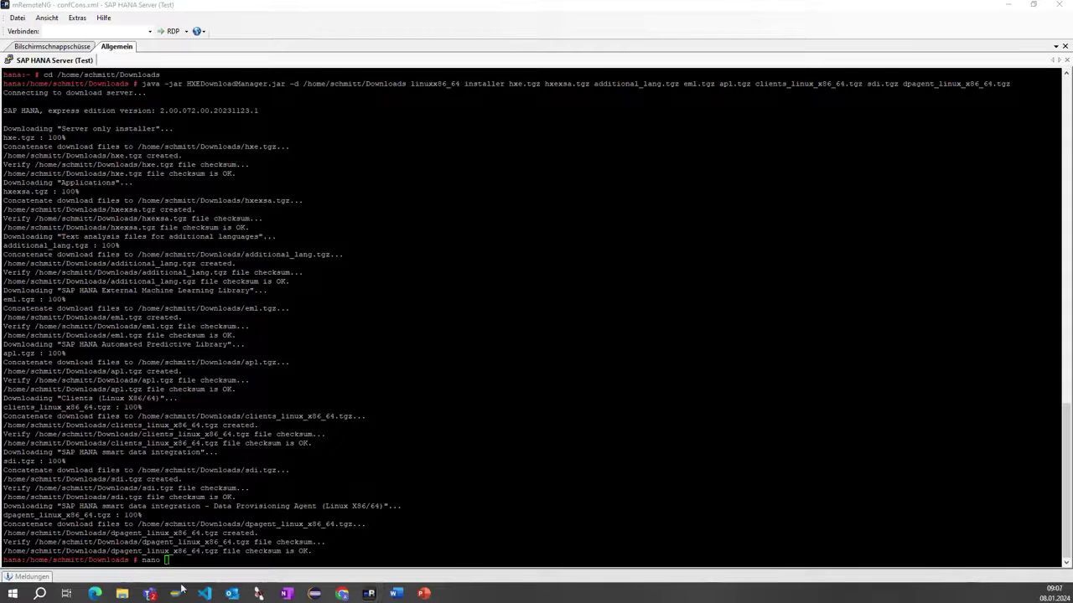
text(extract)
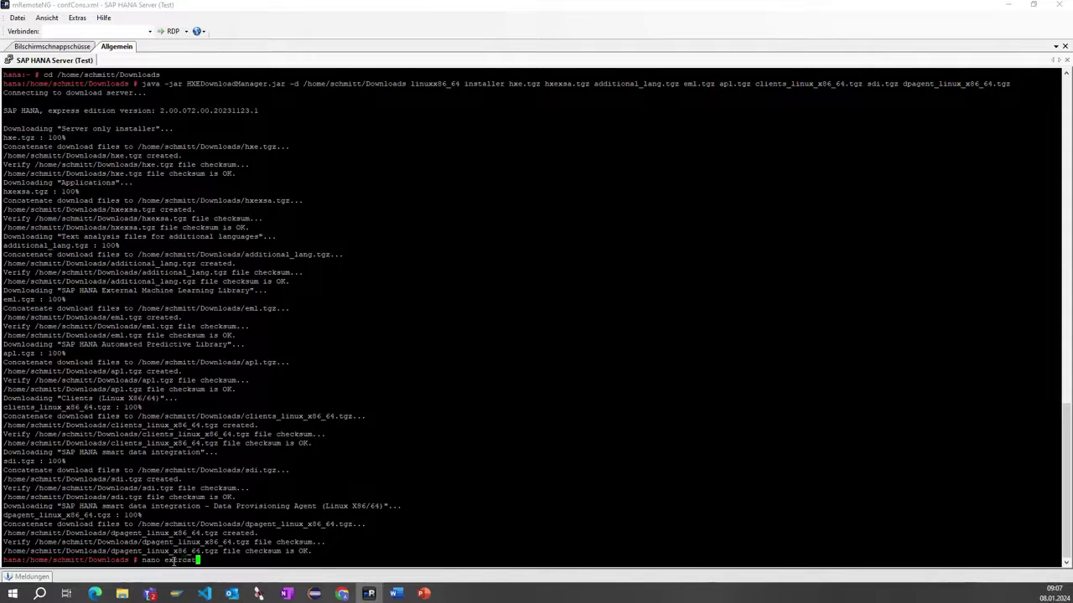
text(ion.sh)
key(Left)
key(Left)
key(Left)
key(Left)
key(Left)
key(Left)
key(Left)
key(Left)
key(Left)
key(Delete)
key(Right)
key(Right)
key(Return)
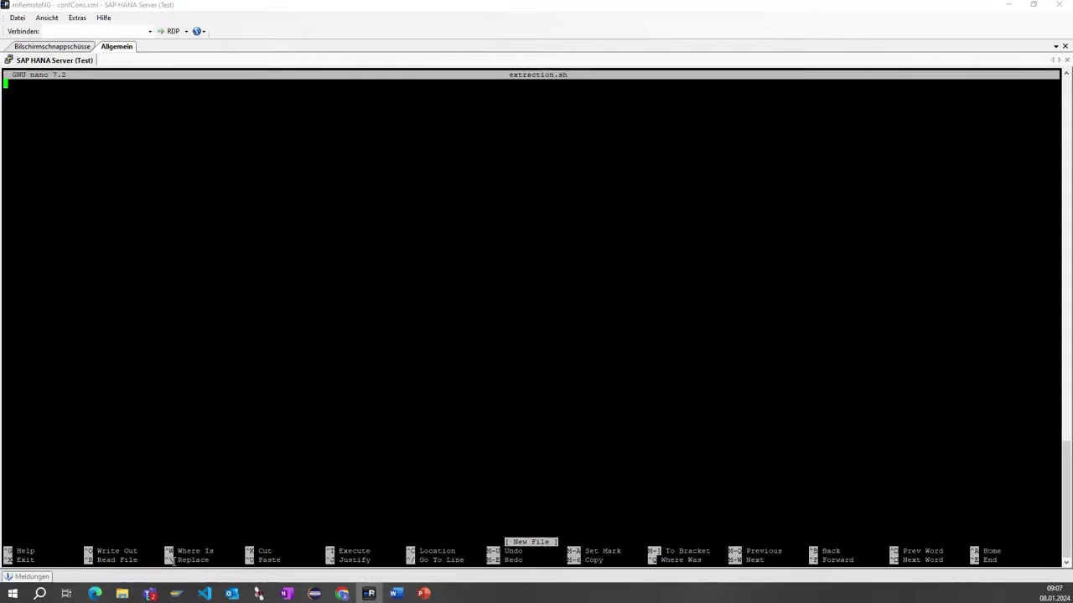
Paste the #!/bin/bash shebang, then the echo and tar -xvzf lines copied from the Word document.
right_click(178, 180)
key(Return)
key(Return)
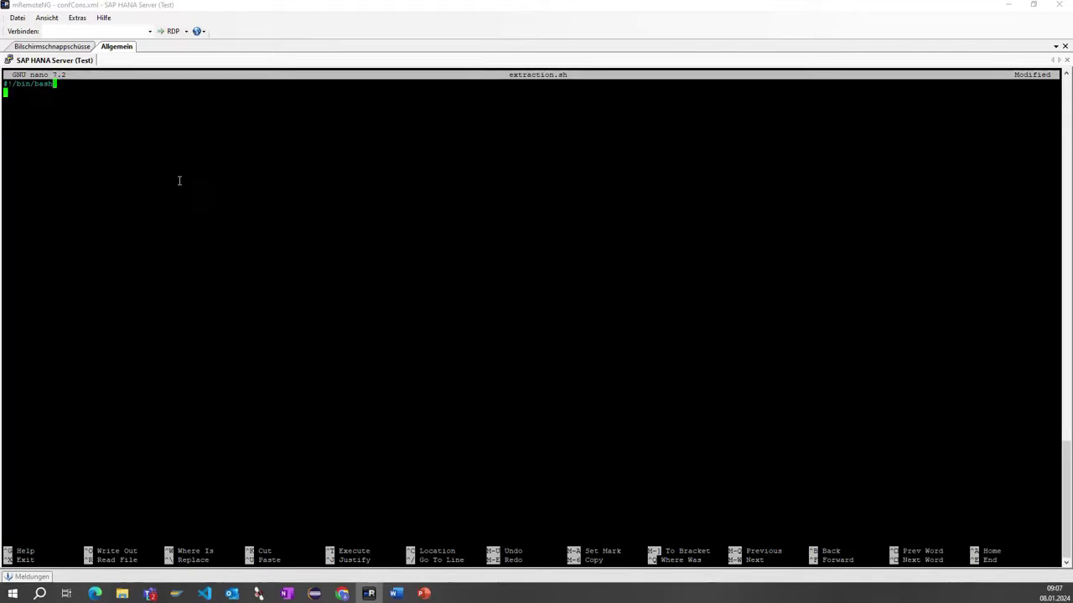
key(alt+Tab)
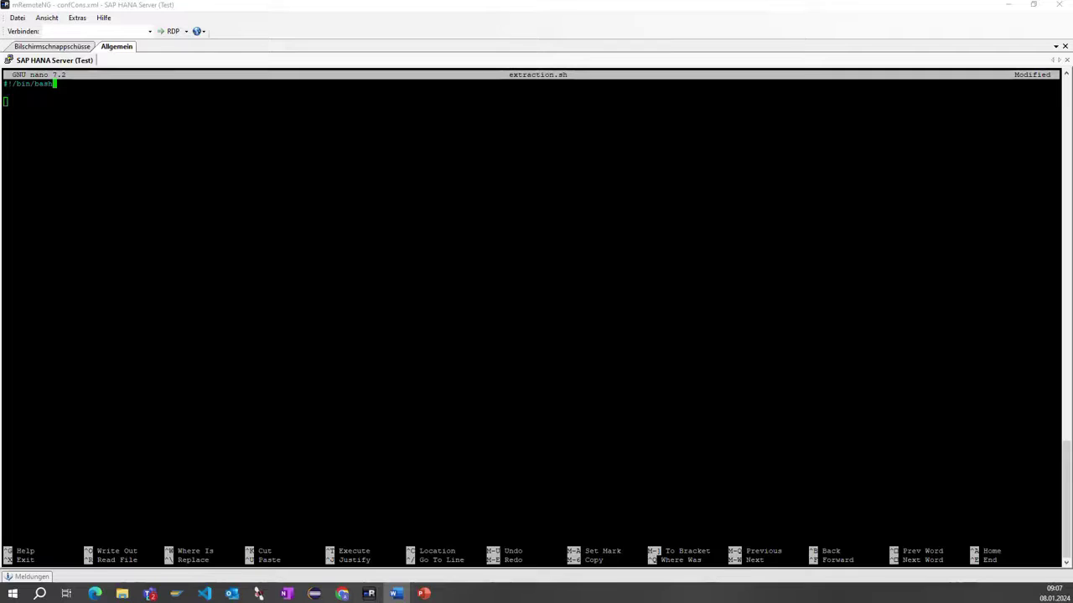
click(50, 105)
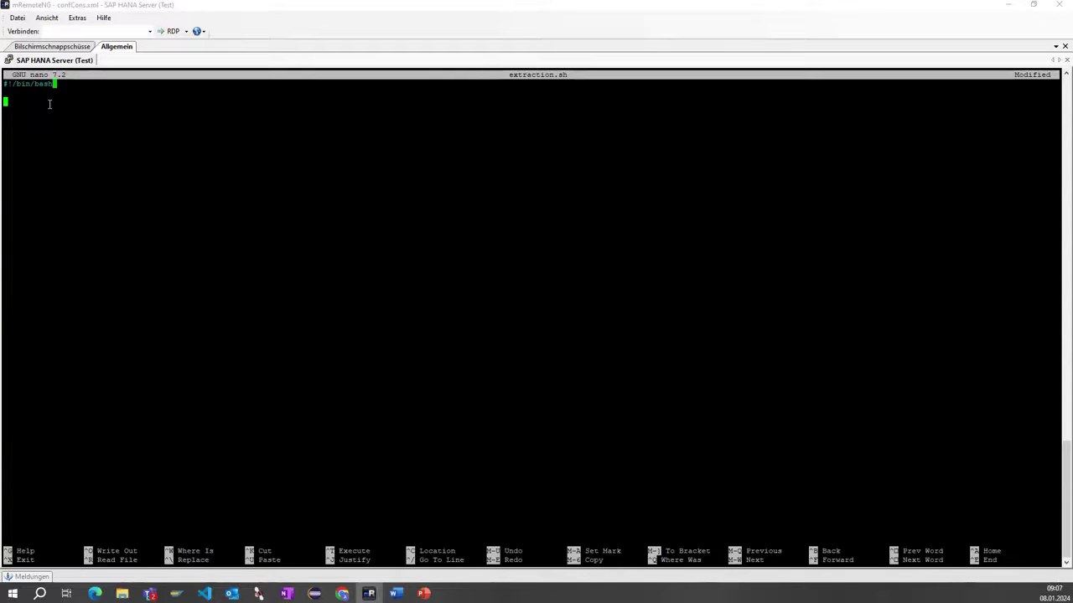
right_click(50, 104)
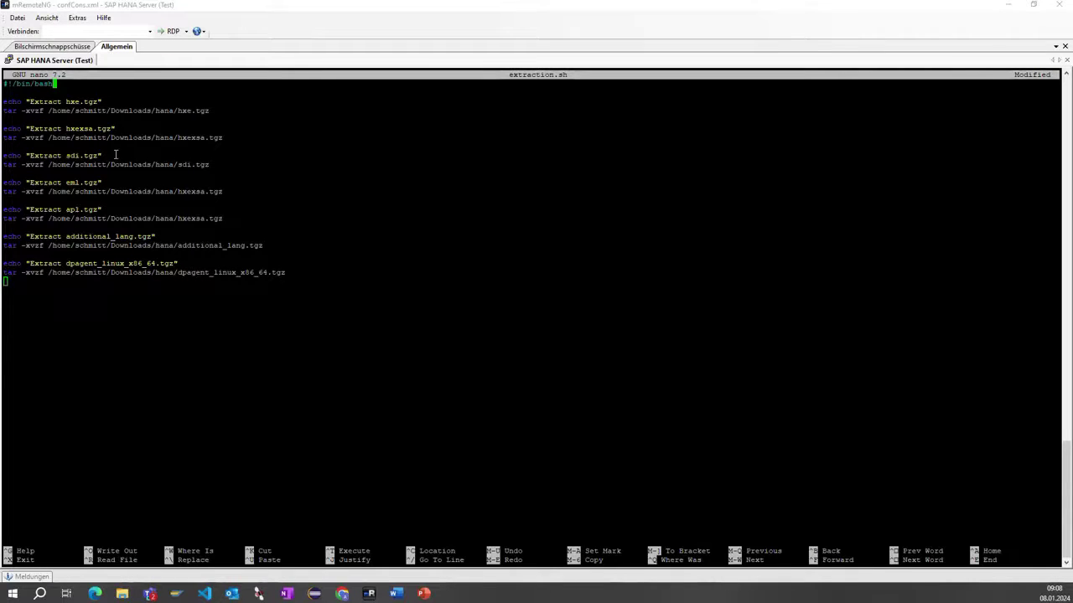
click(179, 139)
Remove /hana from the dpagent, additional_lang and apl tar paths.
key(Up)
key(Right)
key(Right)
key(Right)
key(Right)
key(Right)
key(Right)
key(Right)
key(Right)
key(Right)
key(Right)
key(Right)
key(Right)
key(Right)
key(Right)
key(Right)
key(Right)
key(Right)
key(Right)
key(Right)
key(Right)
key(Right)
key(Right)
key(Right)
key(Right)
key(Right)
key(Right)
key(Right)
key(Delete)
key(Delete)
key(Delete)
key(Delete)
key(Delete)
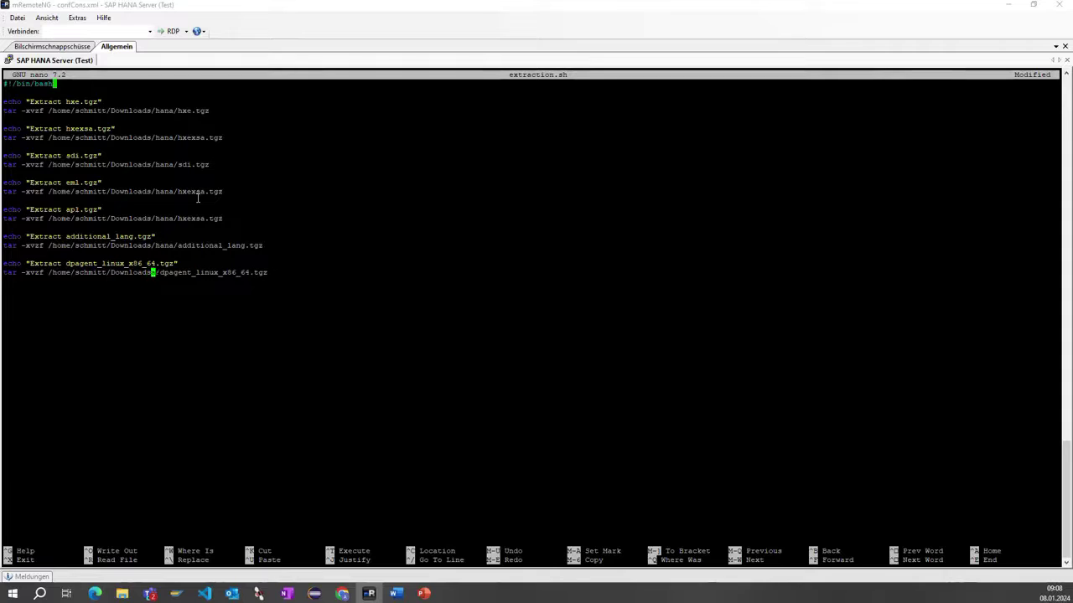
key(Delete)
key(Up)
key(Up)
key(Up)
key(Delete)
key(Delete)
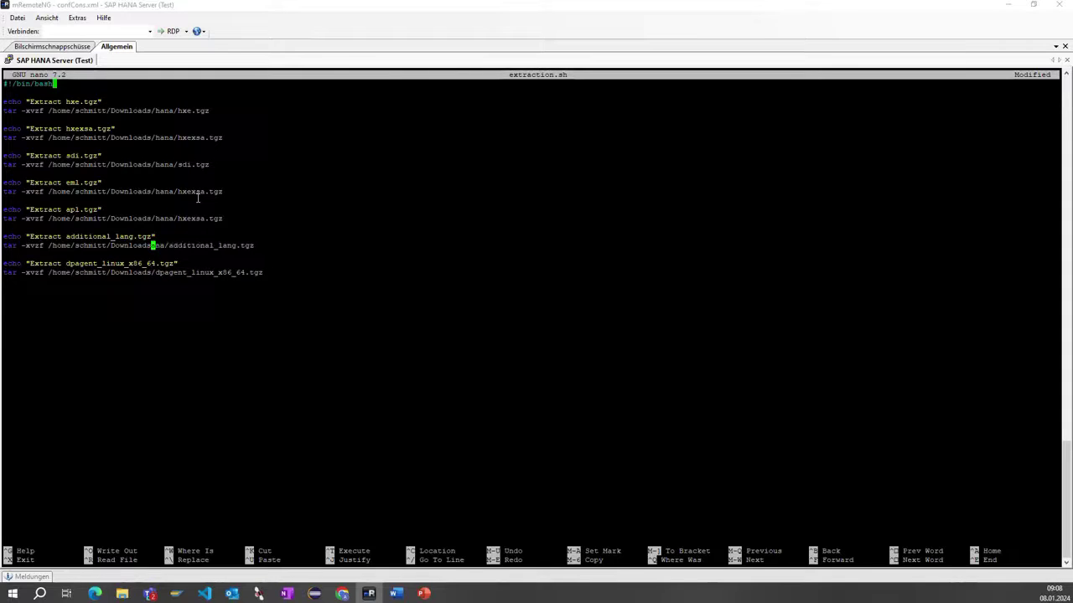
key(Delete)
key(Delete)
key(Delete)
key(Up)
key(Up)
key(Delete)
key(Delete)
key(Delete)
key(Delete)
key(Delete)
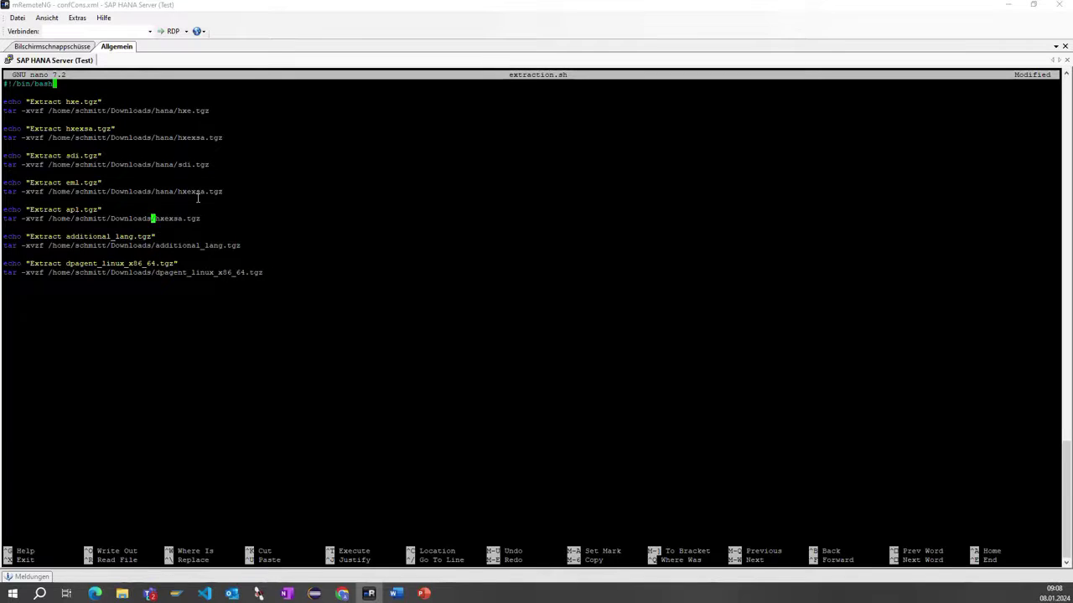
Remove /hana from the eml, sdi, hxexsa and hxe tar paths.
key(Up)
key(Up)
key(Down)
key(Delete)
key(Delete)
key(Delete)
key(Delete)
key(Delete)
key(Up)
key(Up)
key(Up)
key(Delete)
key(Delete)
key(Delete)
key(Delete)
key(Delete)
key(Up)
key(Up)
key(Up)
key(Delete)
key(Delete)
key(Delete)
key(Delete)
key(Delete)
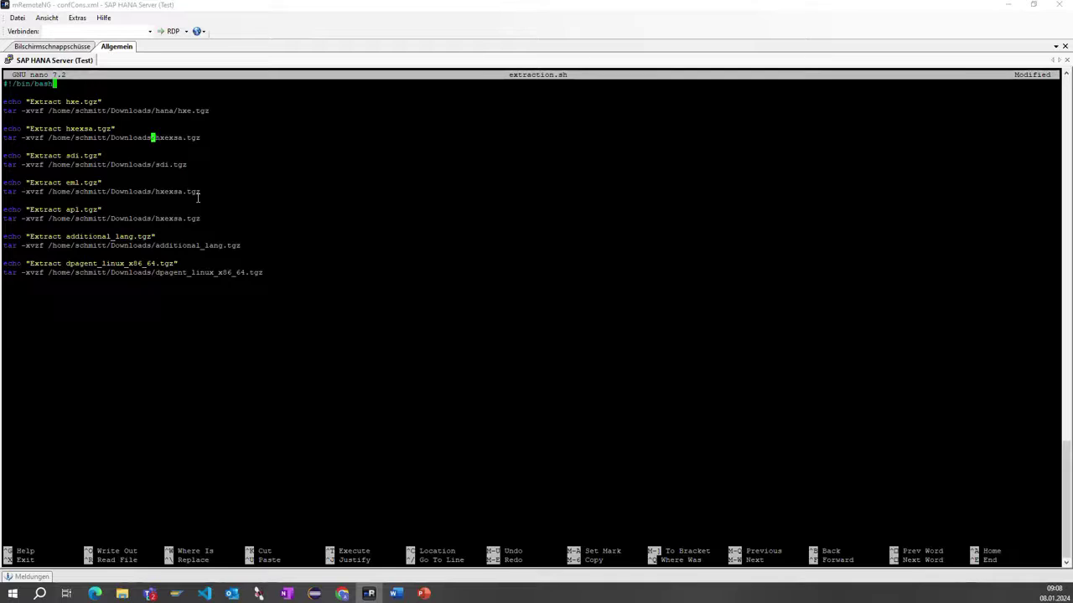
key(Up)
key(Up)
key(Up)
key(Up)
key(Down)
key(Delete)
key(Delete)
key(Delete)
key(Delete)
key(Delete)
key(Delete)
Save extraction.sh, exit nano, and try running ./extraction.sh.
key(ctrl+x)
key(y)
key(Return)
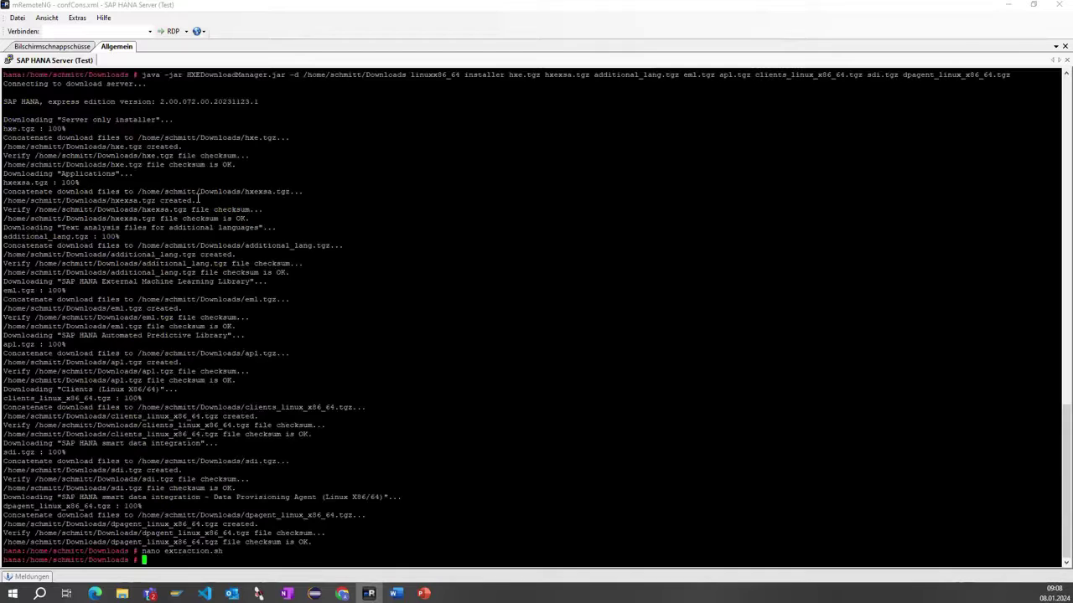
text(.)
text(/ extraction.sh)
key(Return)
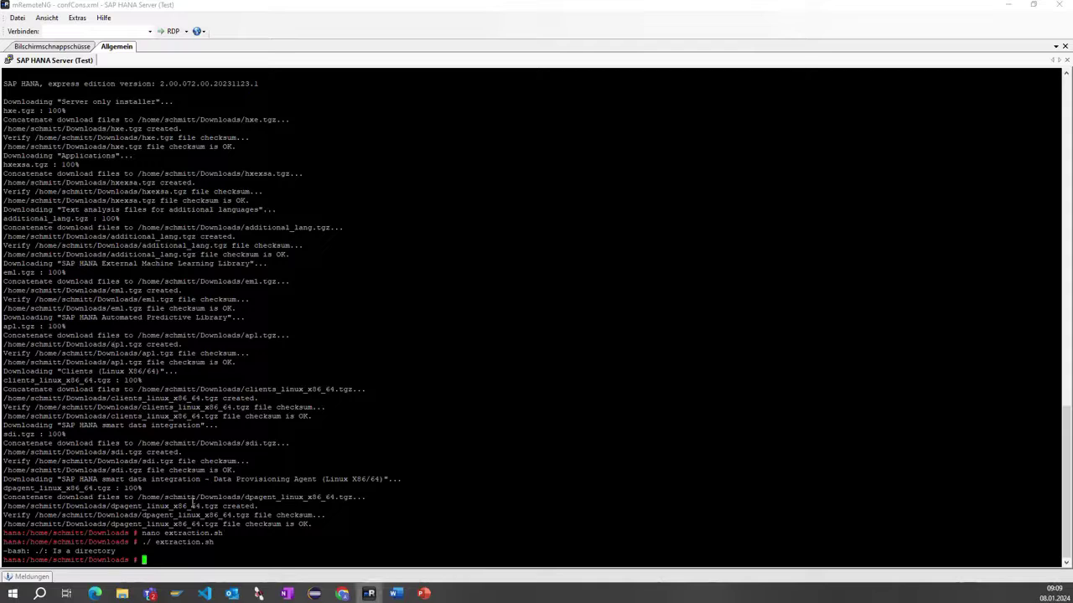
text(./extraction.sh)
key(Return)
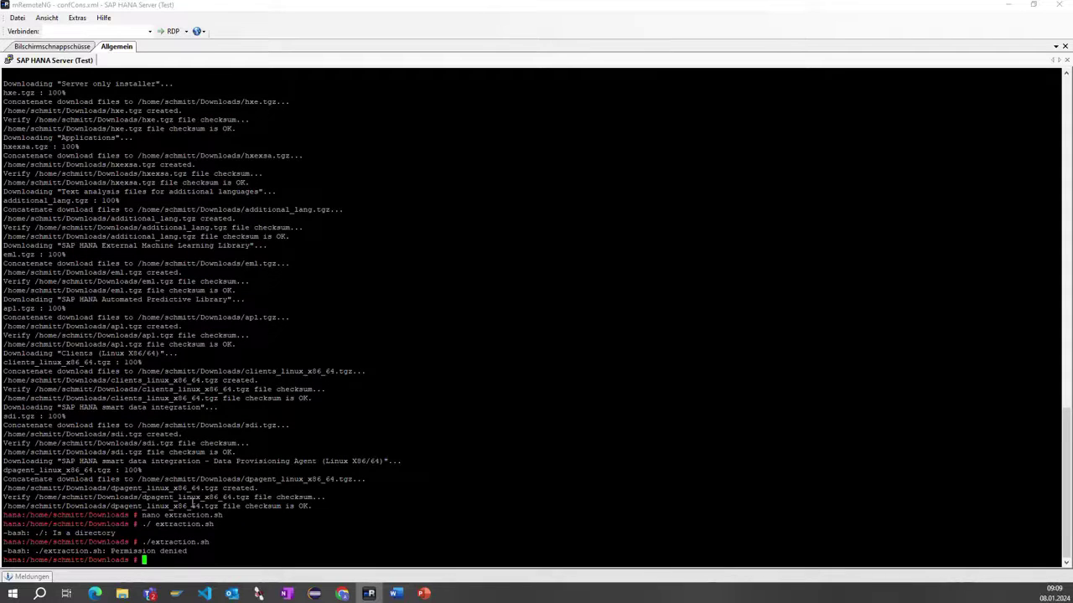
Switch to a root shell with sudo su and retry ./extraction.sh.
text(sudos u)
key(BackSpace)
key(BackSpace)
key(BackSpace)
text(su)
key(Return)
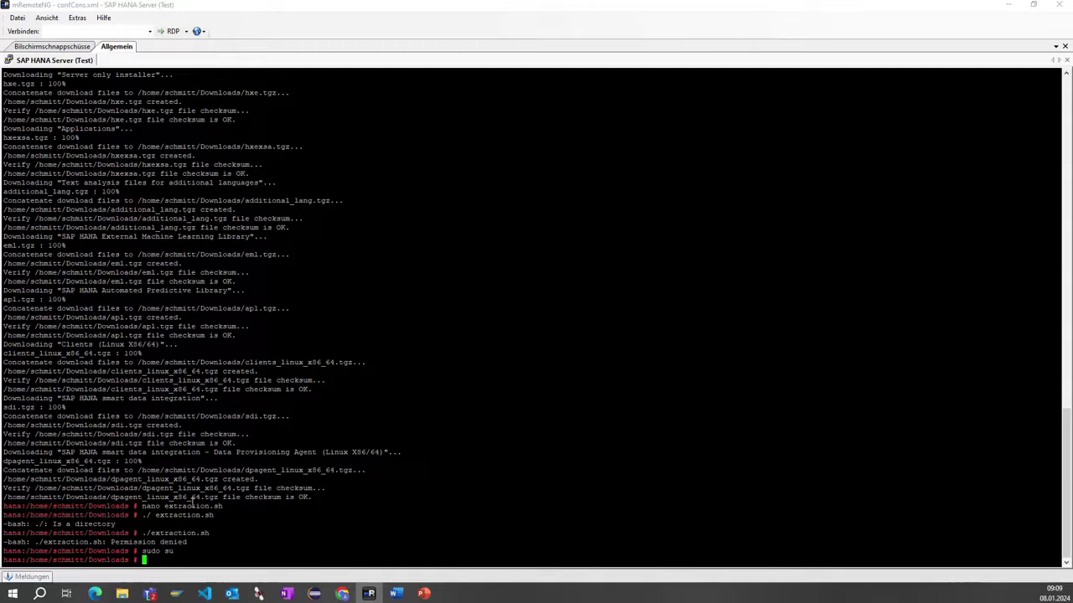
right_click(192, 501)
key(BackSpace)
key(BackSpace)
key(BackSpace)
key(BackSpace)
key(BackSpace)
key(BackSpace)
key(BackSpace)
key(BackSpace)
key(BackSpace)
key(BackSpace)
key(BackSpace)
key(BackSpace)
key(BackSpace)
key(BackSpace)
key(BackSpace)
key(BackSpace)
key(BackSpace)
key(BackSpace)
key(BackSpace)
key(BackSpace)
text(./extraction.sh)
key(Return)
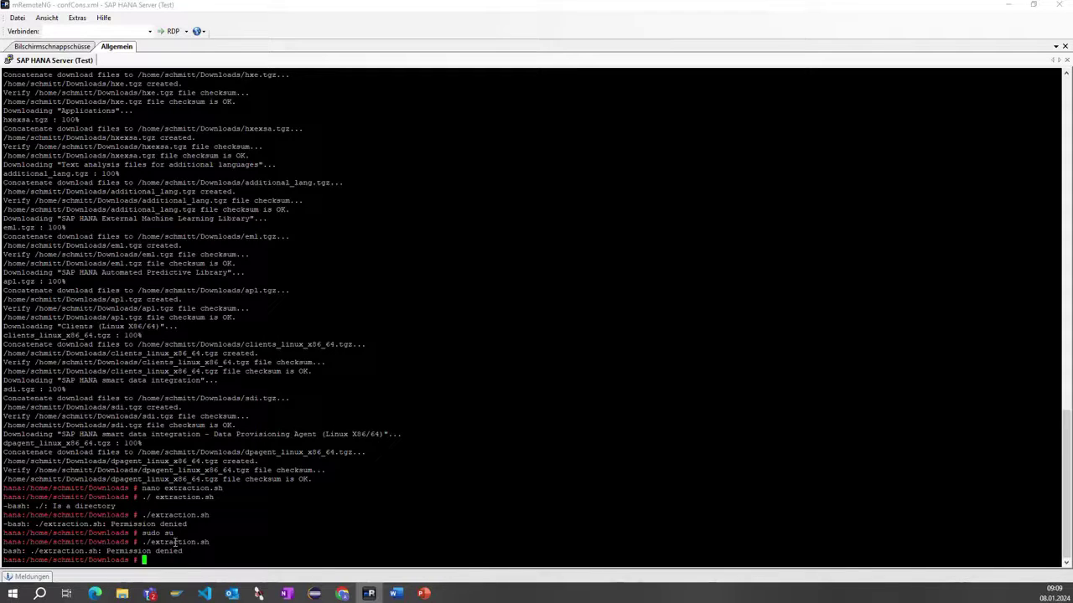
Make extraction.sh executable with chmod +x and run it again.
text(chmod +x extraction.sh)
key(Return)
key(Up)
key(Up)
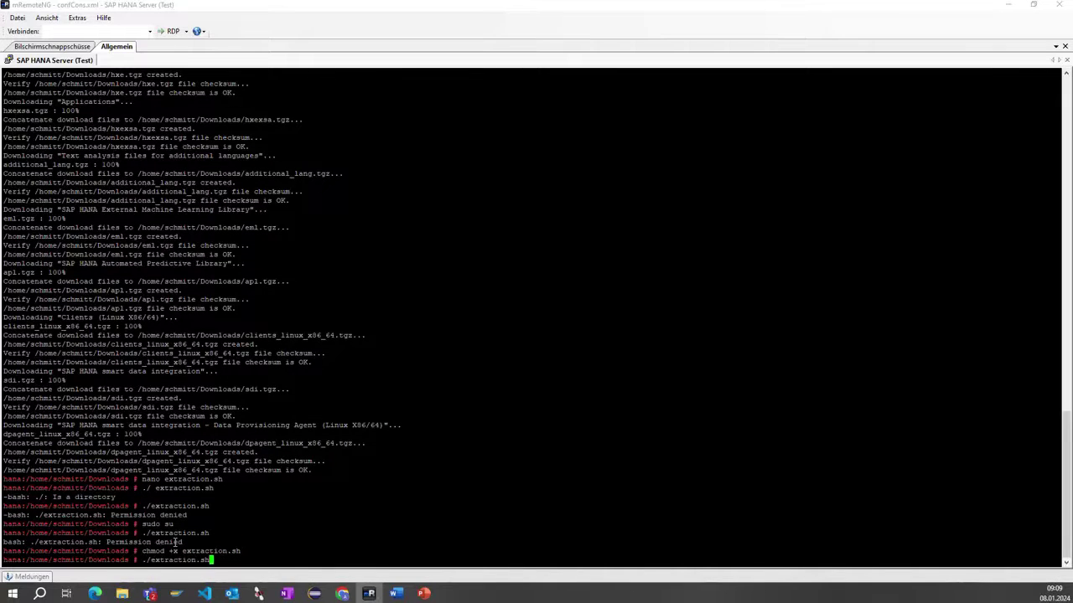
key(Return)
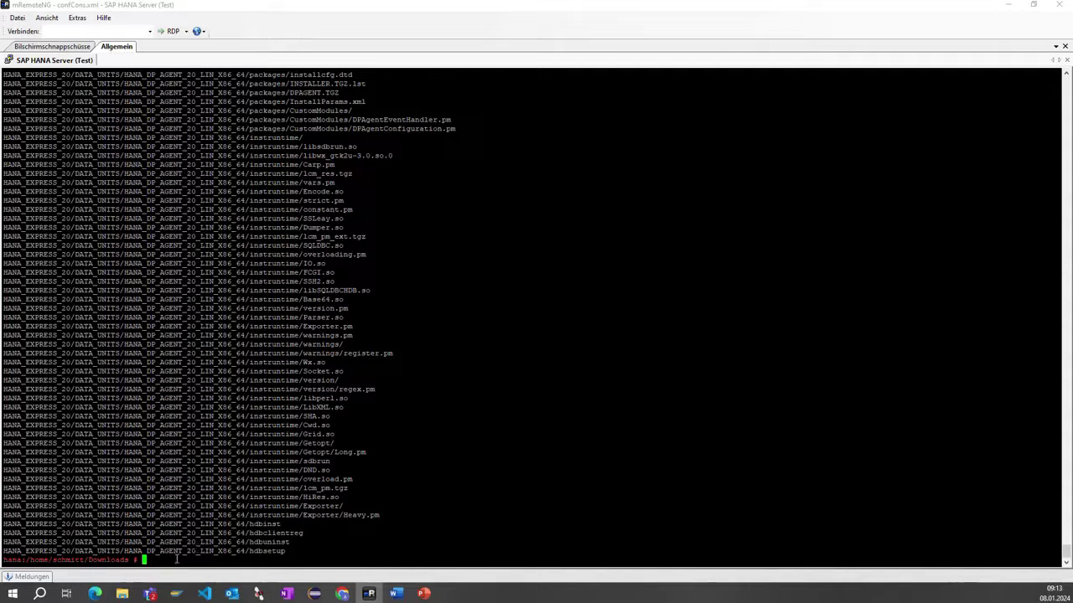
After extraction finishes, run dir to list HANA_EXPRESS_20 and setup_hxe.sh in Downloads.
text(dir)
key(Return)
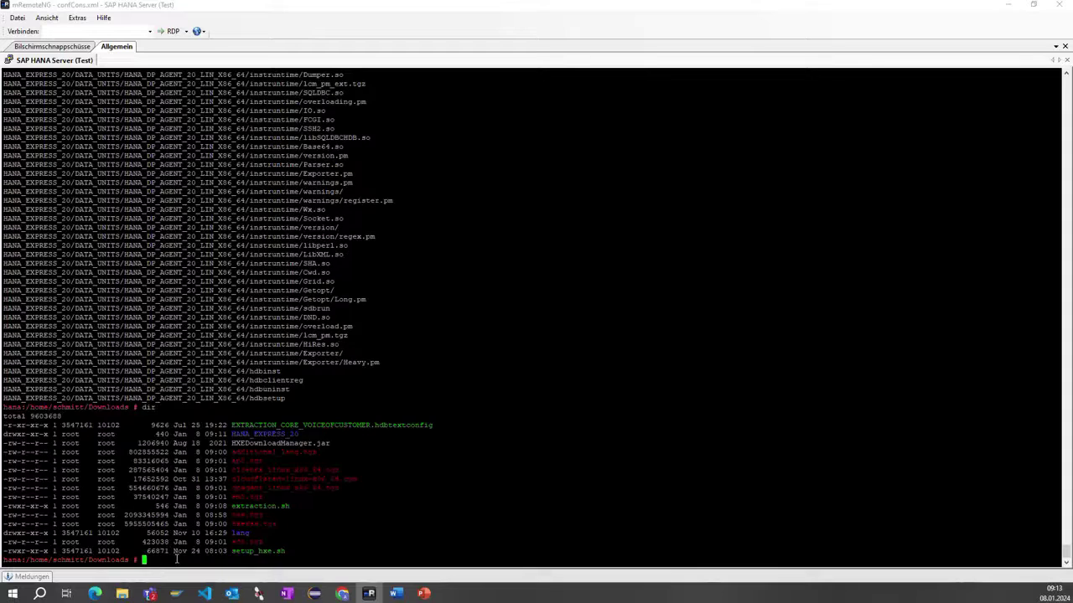
Launch ./setup_hxe.sh from the Downloads folder.
triple_click(258, 552)
click(258, 551)
text(./setup_hxe.sh)
key(Return)
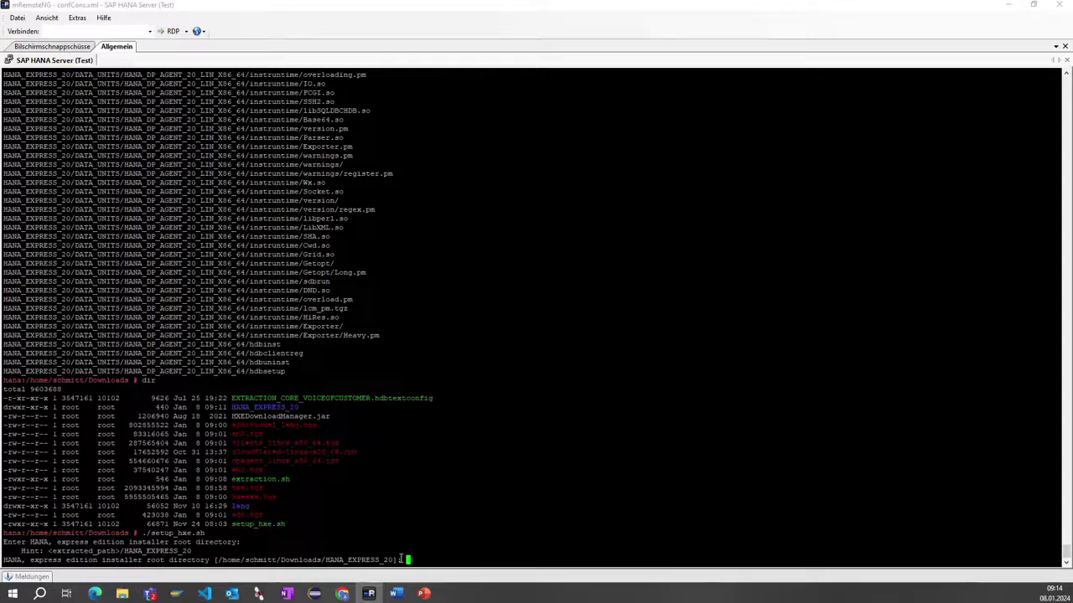
Keep the default installer root directory and SID HXE, and enter instance number 01.
key(Return)
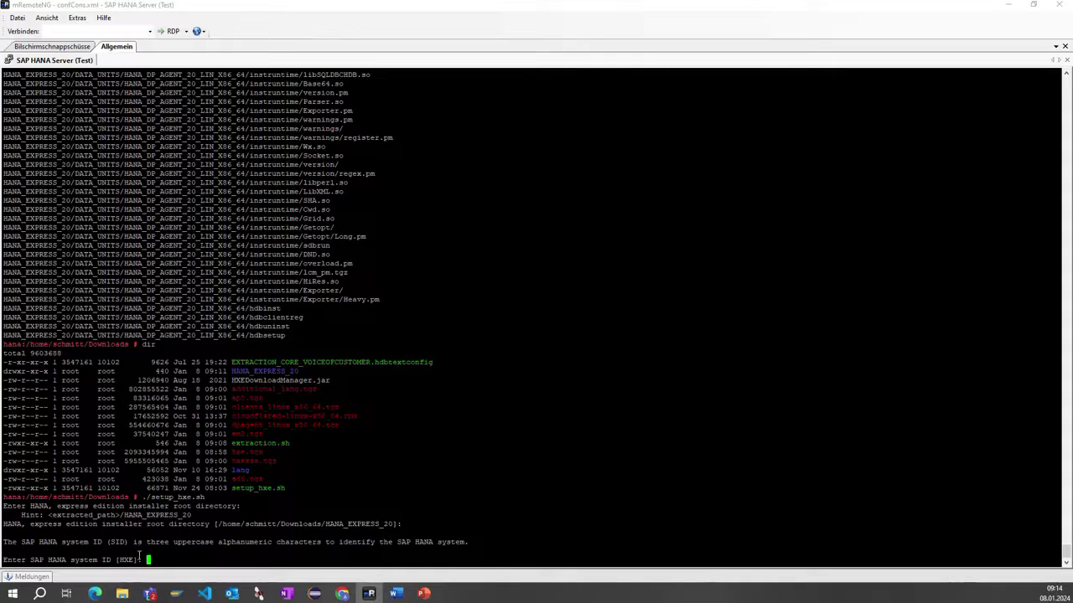
key(Return)
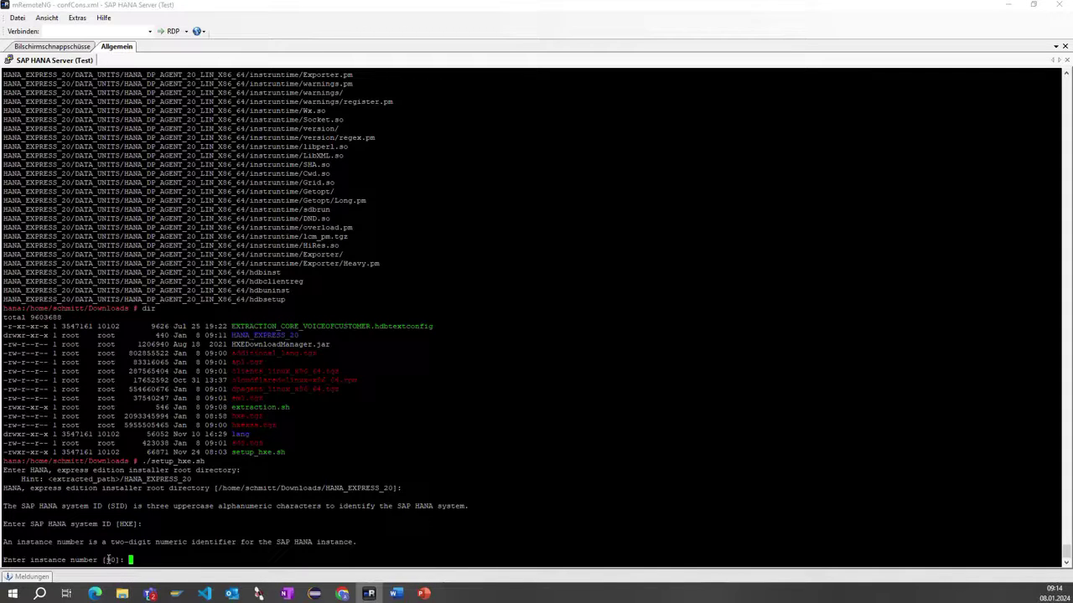
text(01)
key(Return)
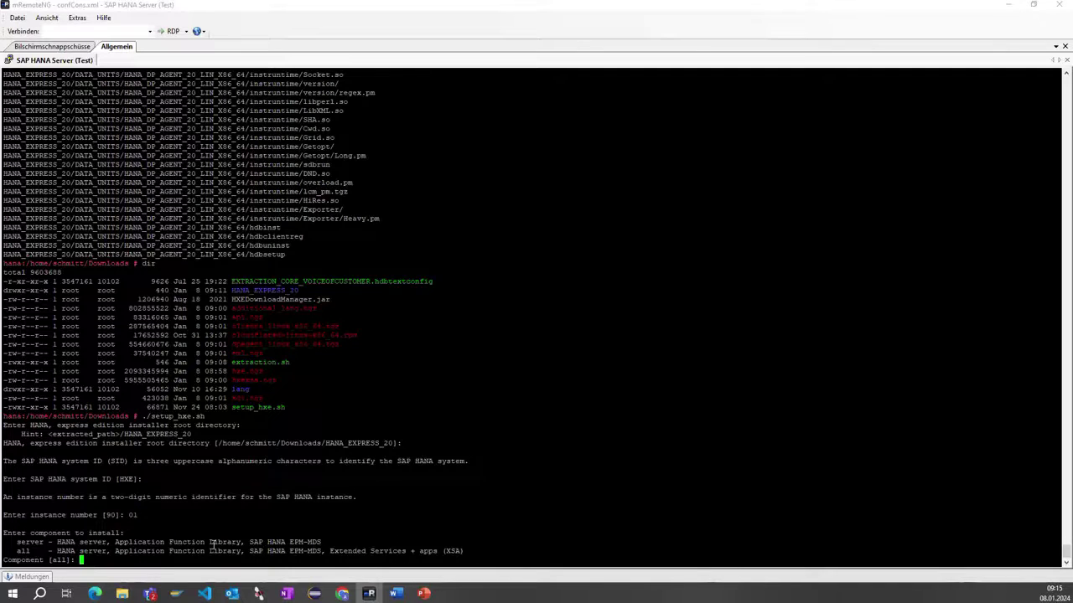
Choose all components, keep host name hana, set and confirm the master password, decline a proxy.
key(Return)
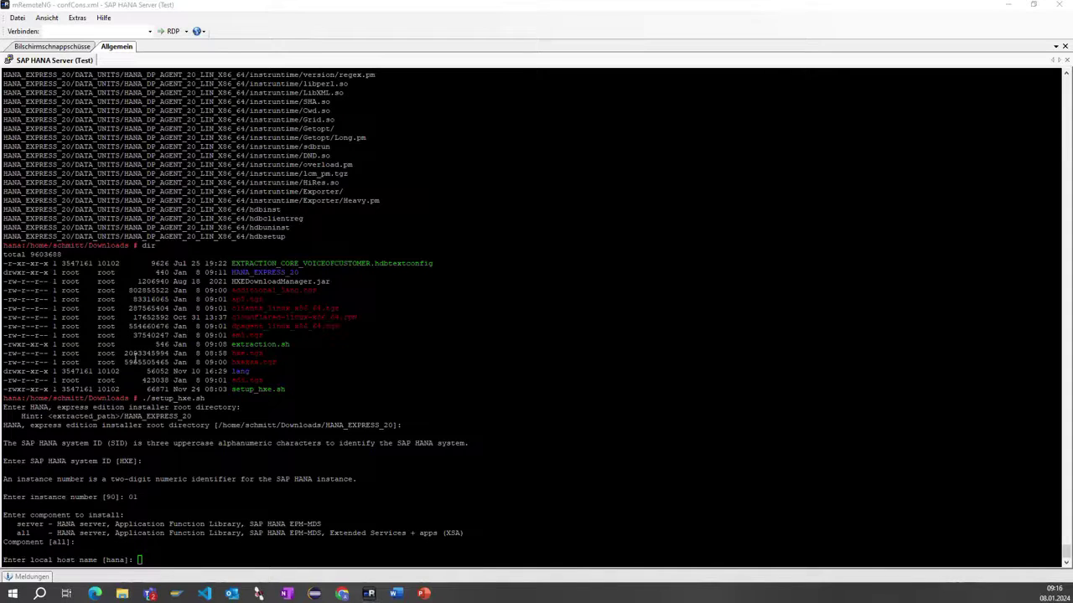
key(Return)
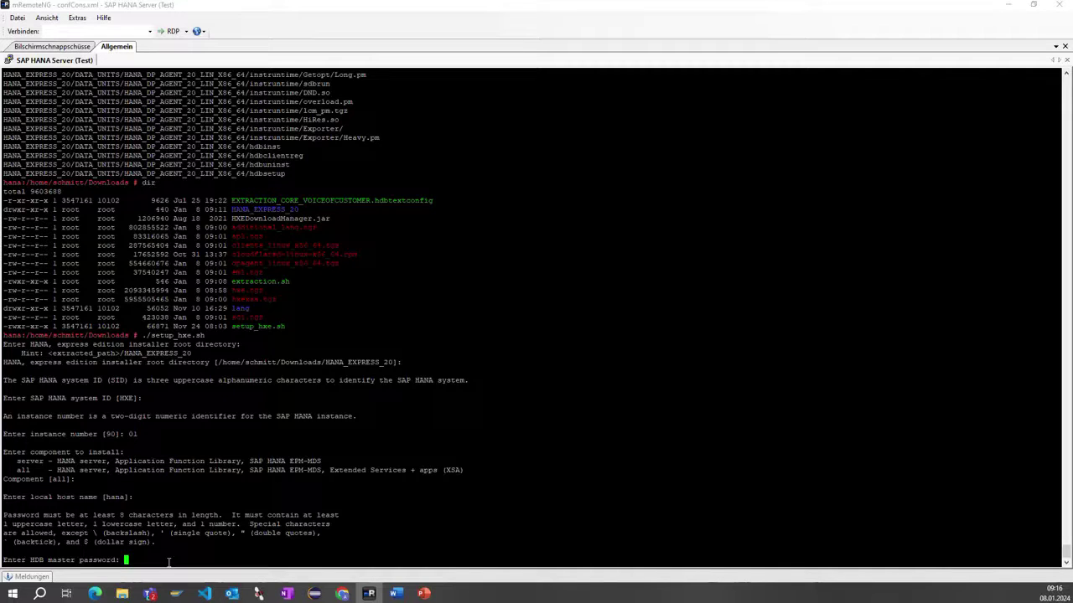
key(Return)
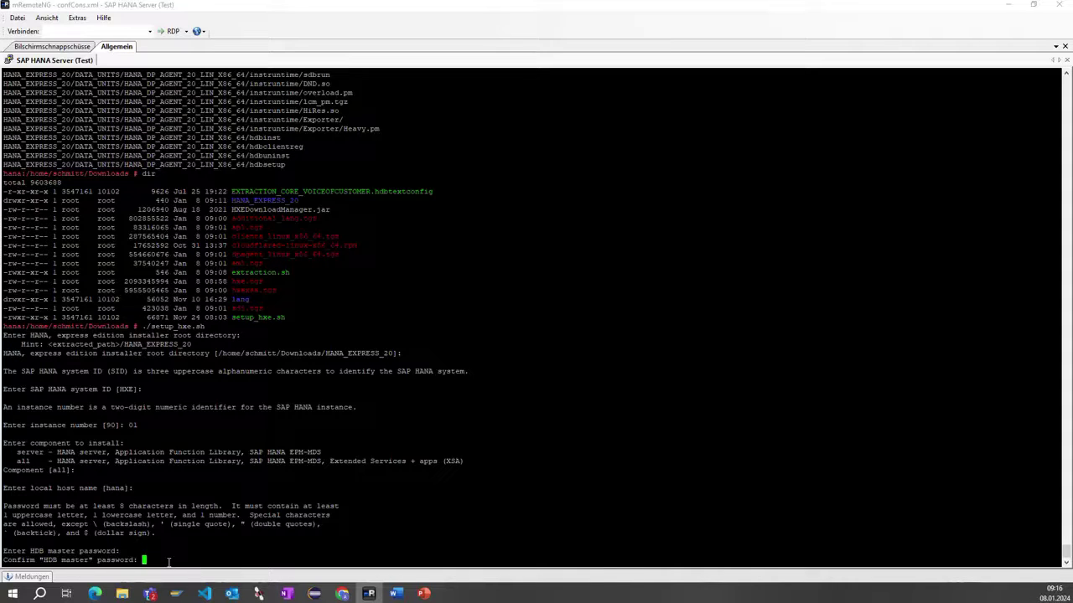
key(Return)
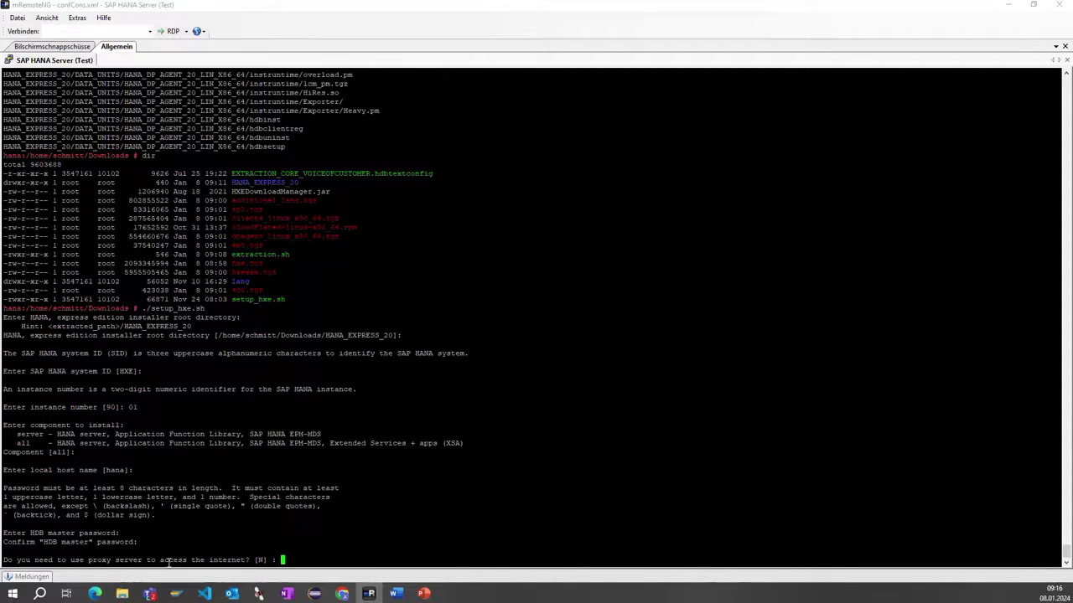
key(Return)
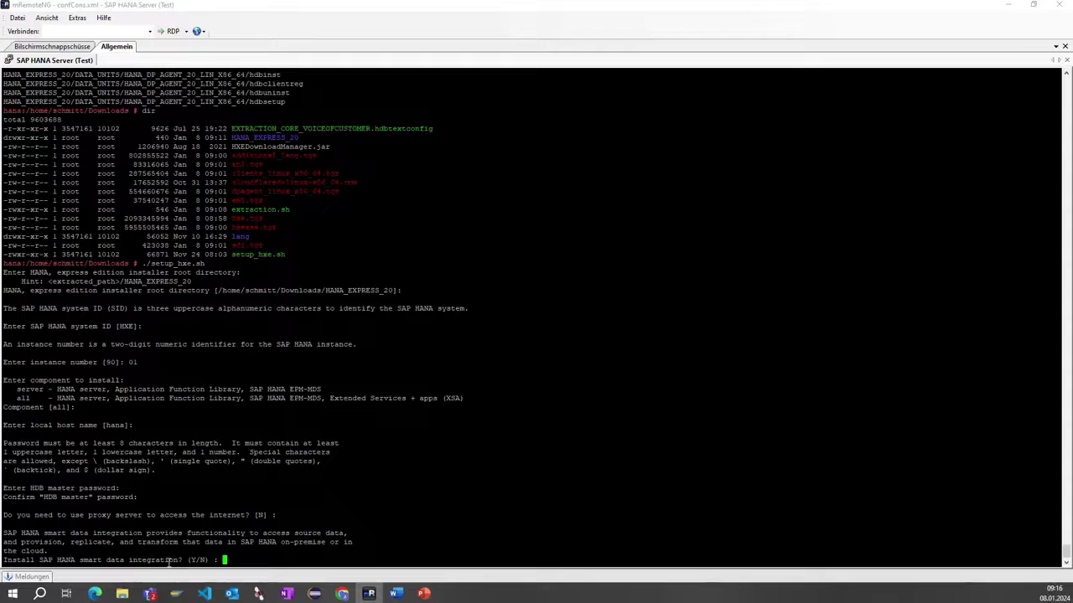
Install SDI on tenant HXE and the DP Agent with default path and ports 5051/5050.
text(Y)
key(Return)
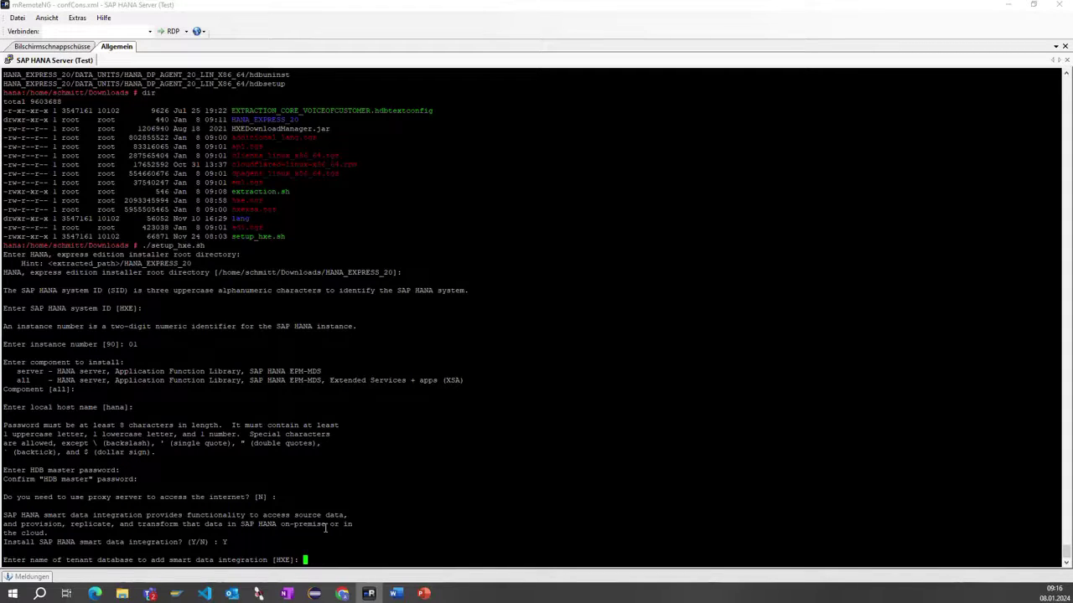
key(Return)
text(Y/N) : Y)
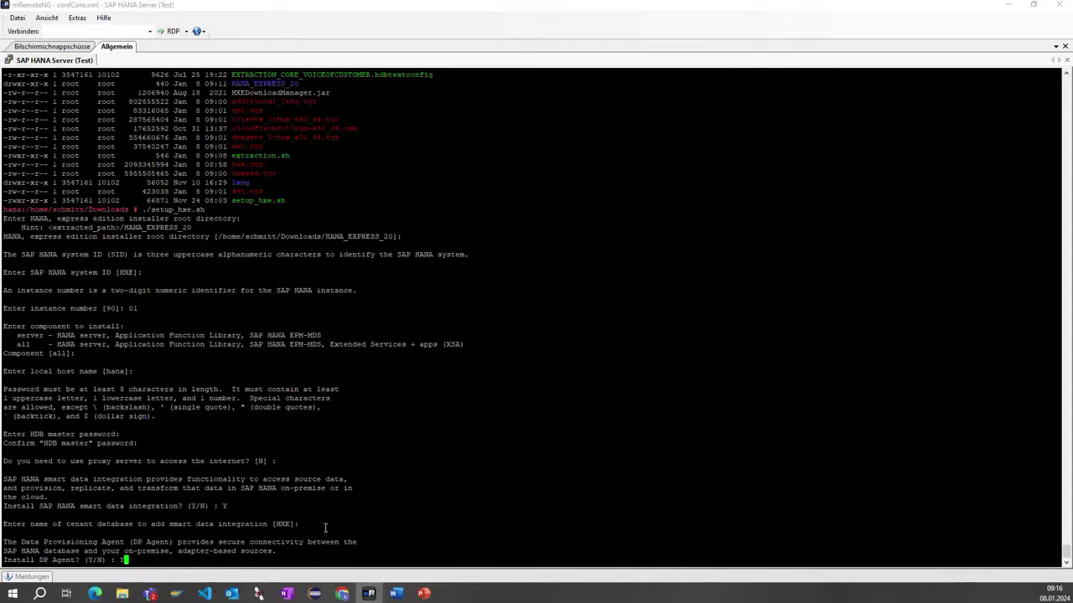
key(Return)
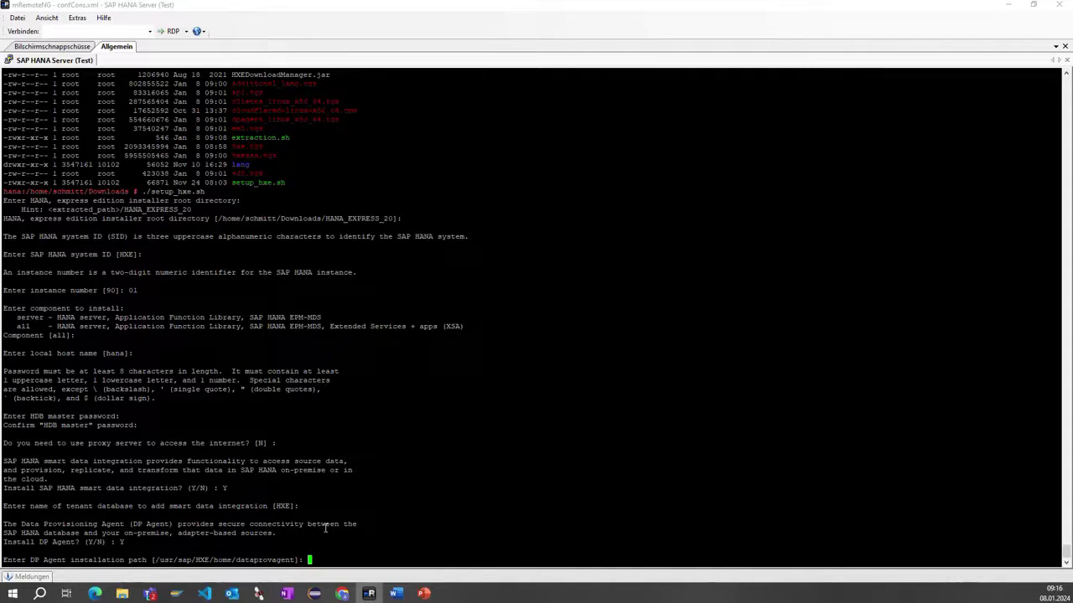
key(Return)
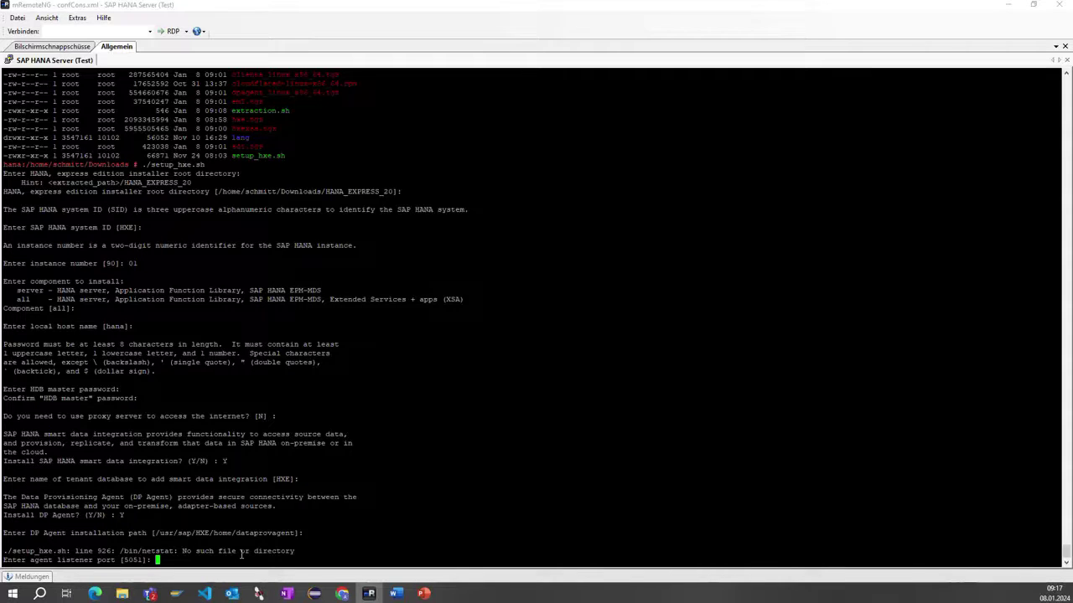
key(Return)
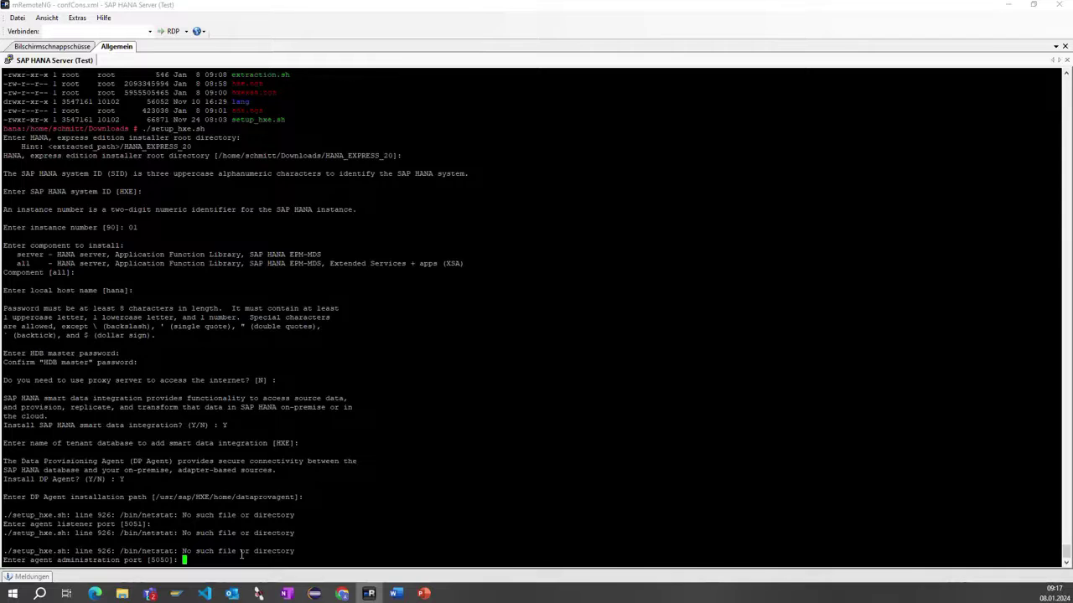
key(Return)
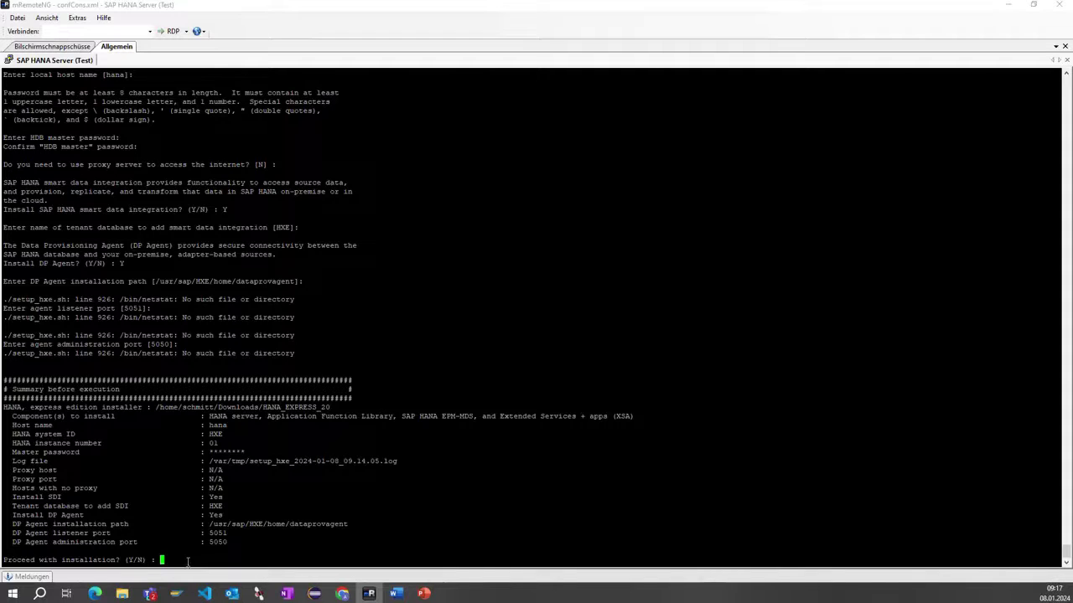
Answer Y to 'Proceed with installation?', wait for it to complete, then switch to Edge.
text(Y)
key(Return)
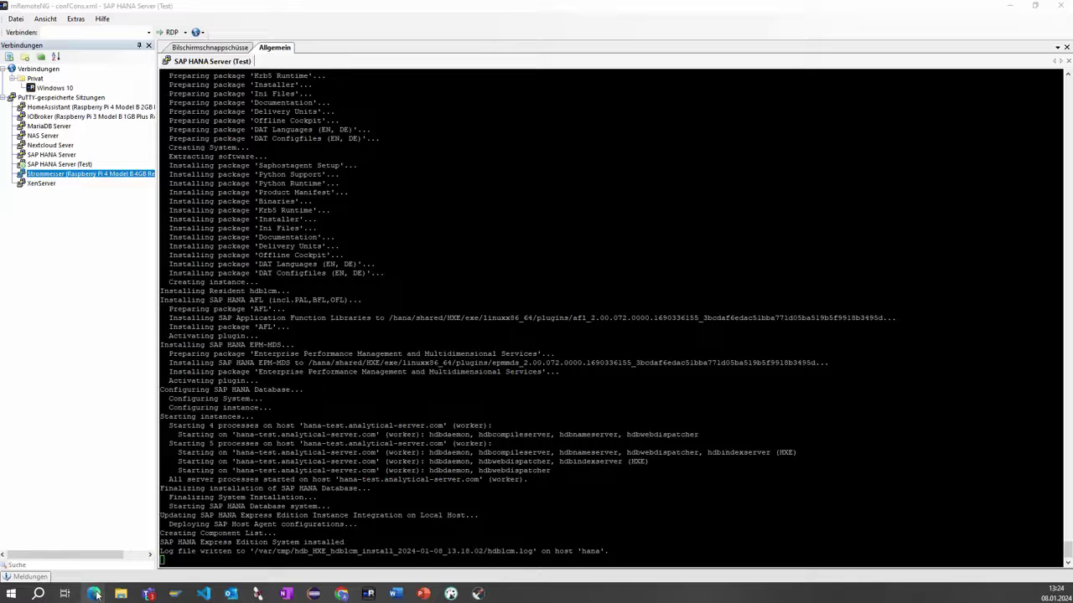
mouse_move(93, 593)
click(195, 557)
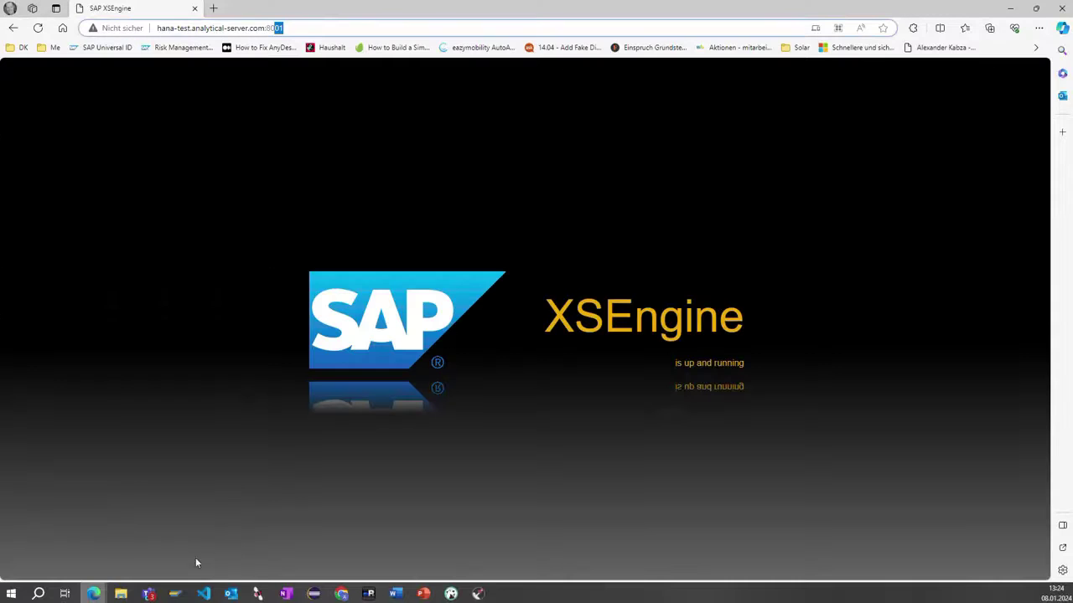
Edit the port in the hana-test.analytical-server.com:8001 address to check the XSEngine 'up and running' page.
click(189, 29)
click(269, 28)
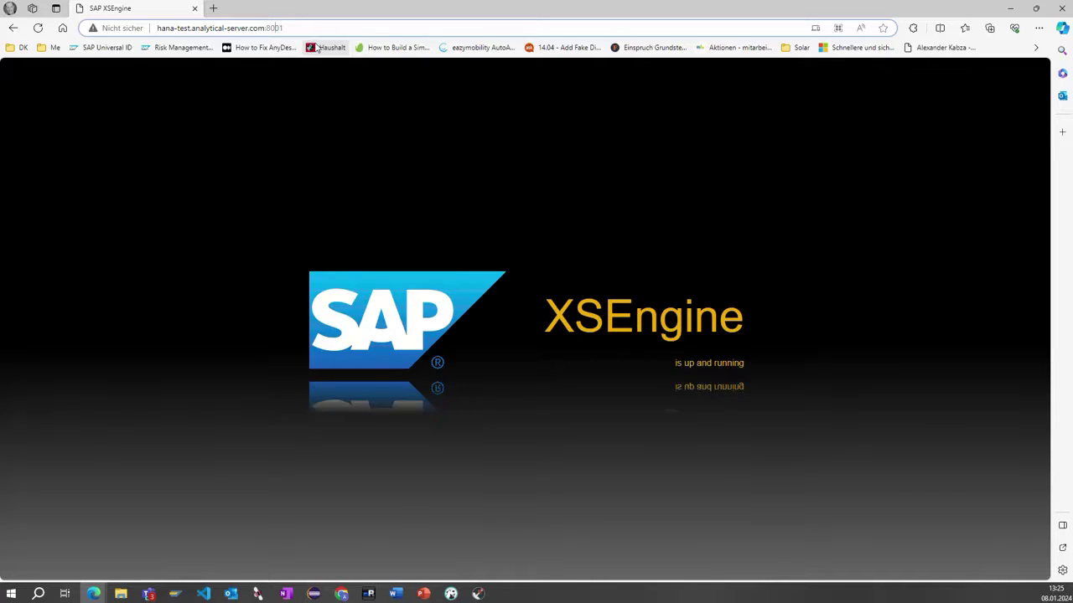
key(shift+Left)
key(shift+Left)
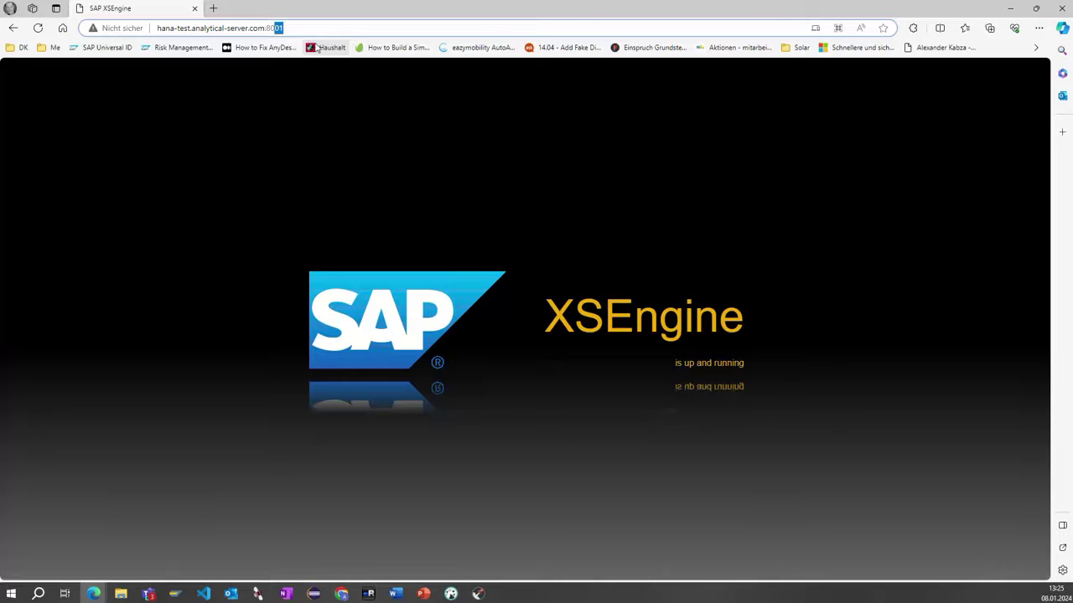